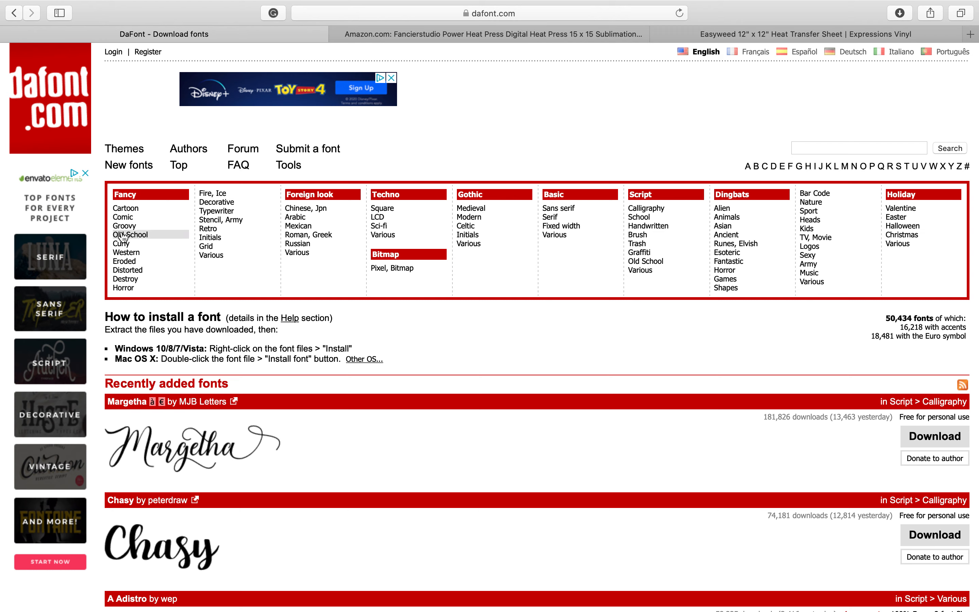
- Open the Fancy > Groovy font category and preview its fonts with the text AMERICAN HONEY
left_click(122, 226)
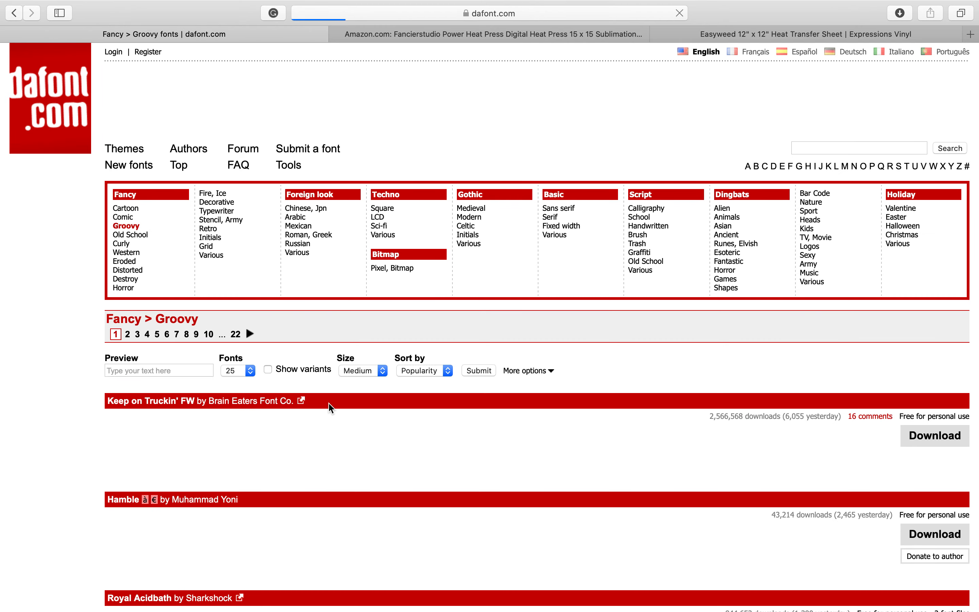
scroll(330, 406, "down", 2)
scroll(331, 406, "down", 5)
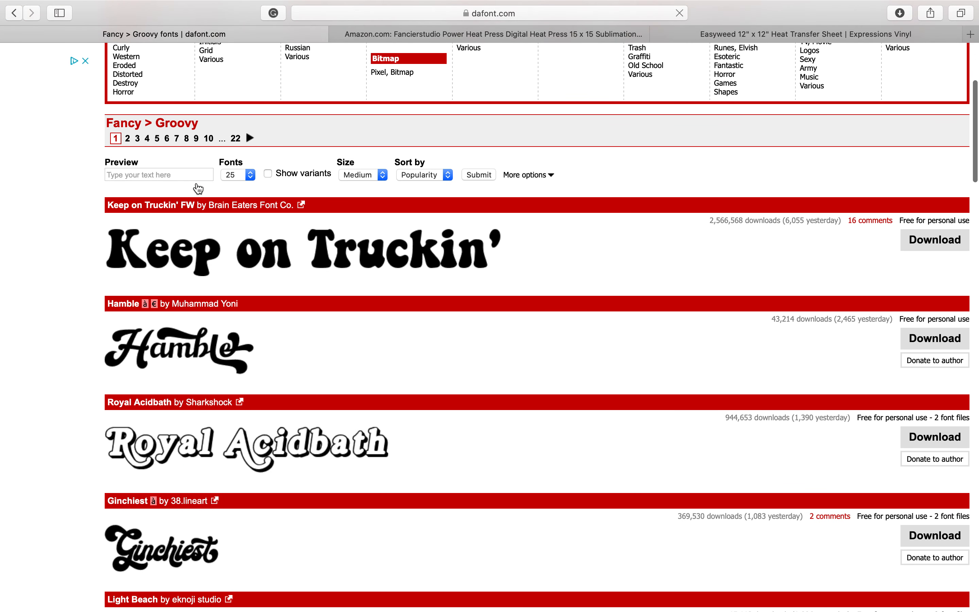
left_click(162, 174)
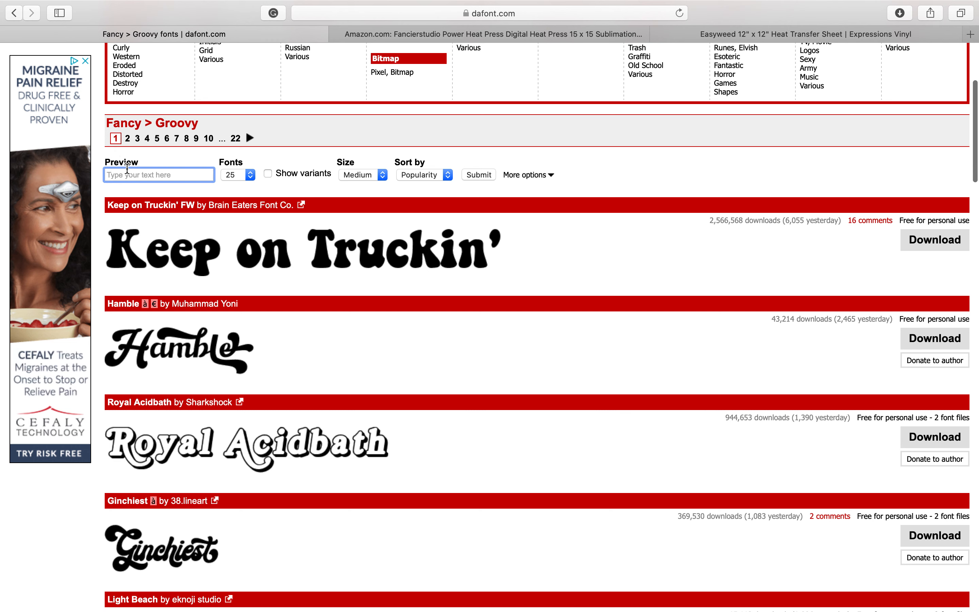
type("AM")
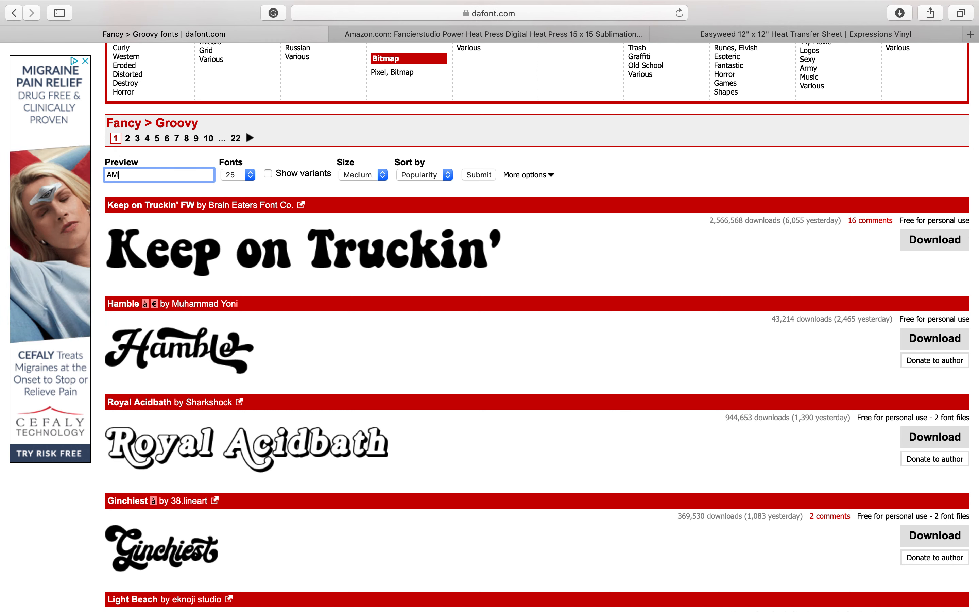
key("BackSpace")
type("AMERICAN HONEY")
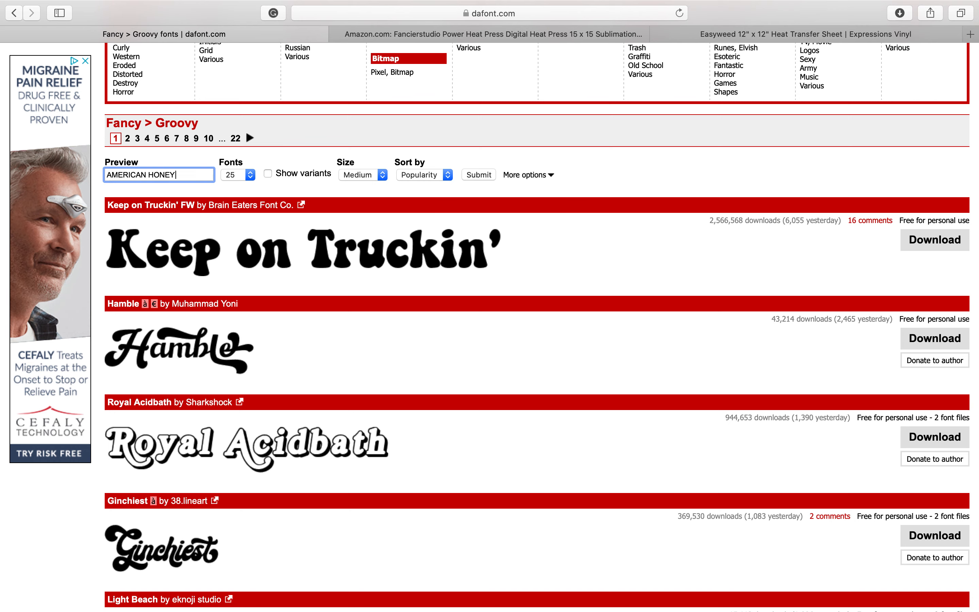
key("Return")
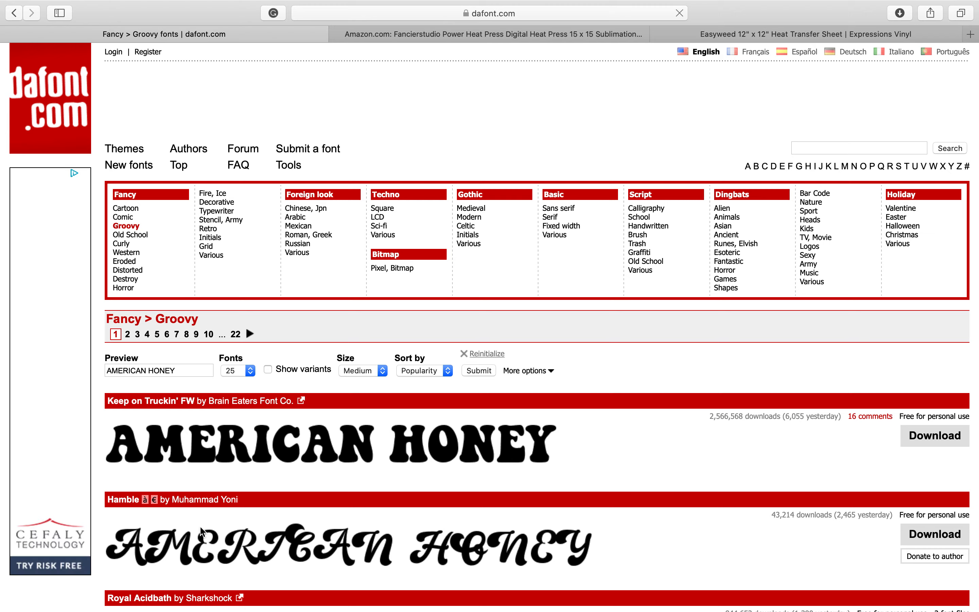
- Look through the previewed Groovy fonts and download Keep on Truckin' FW
scroll(217, 521, "down", 5)
scroll(263, 346, "down", 3)
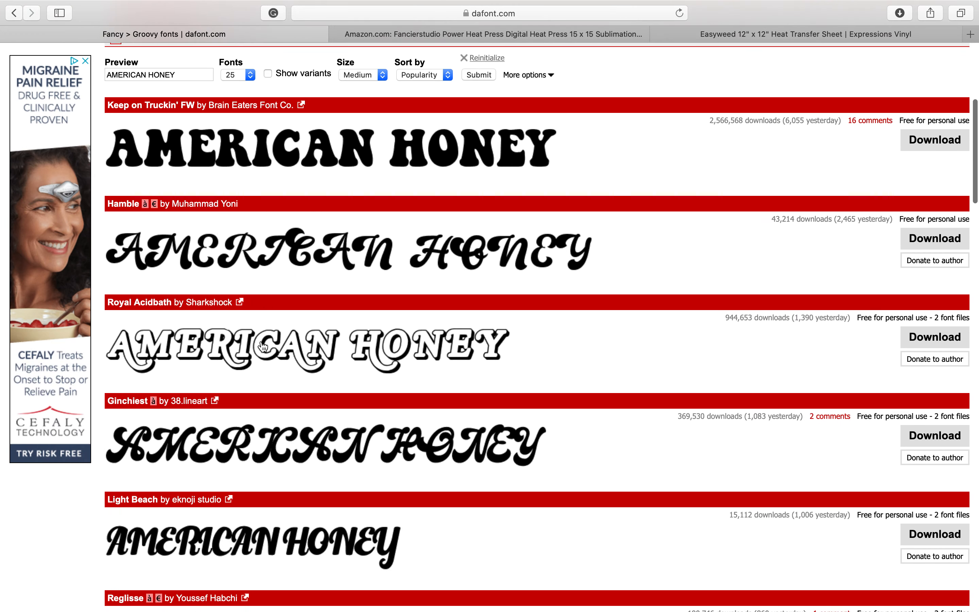
scroll(223, 272, "up", 3)
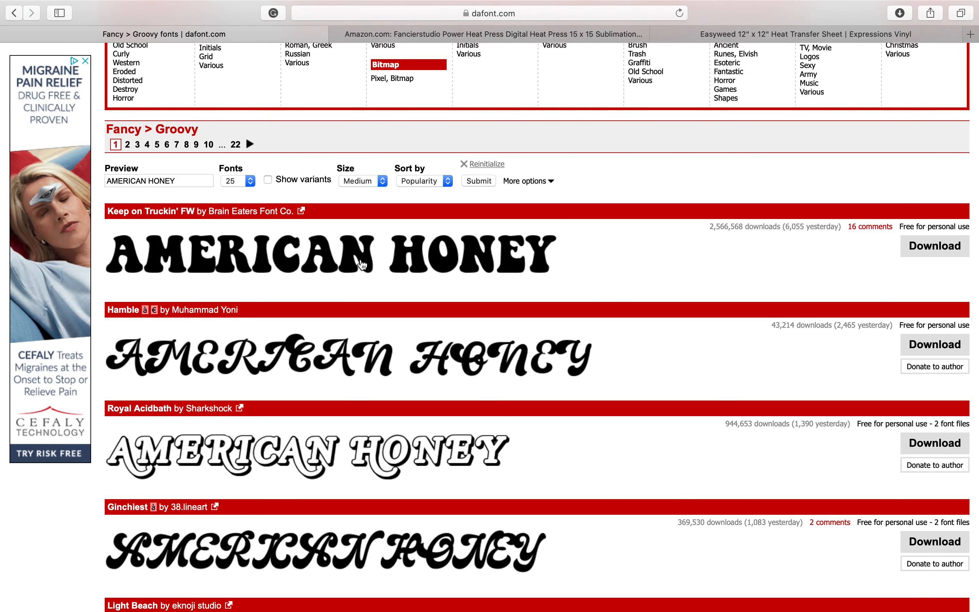
left_click(939, 254)
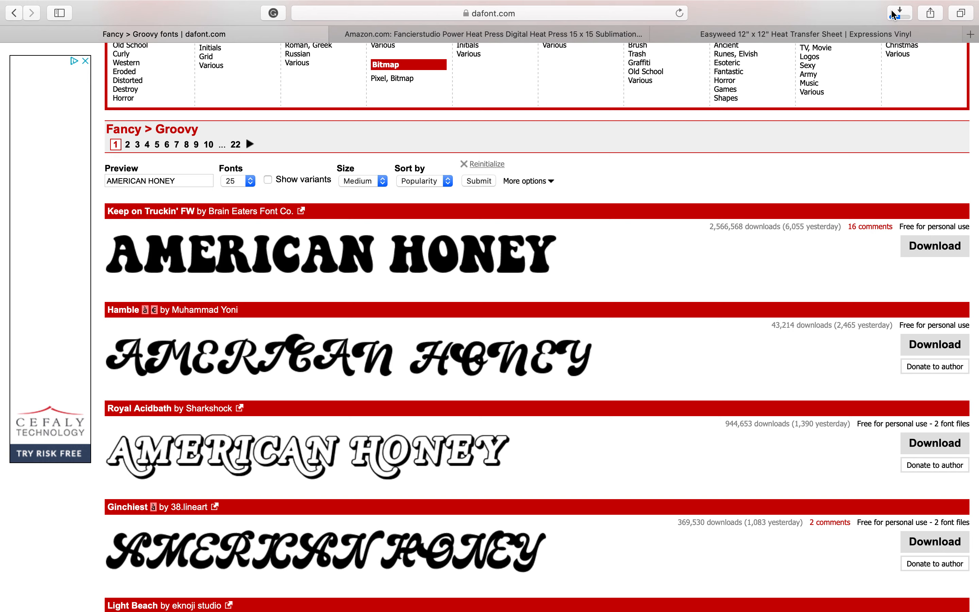
- Open KeeponTruckin.ttf from the downloaded keep_on_truckin_fw folder to preview the font, and close both the preview and the folder
left_click(900, 16)
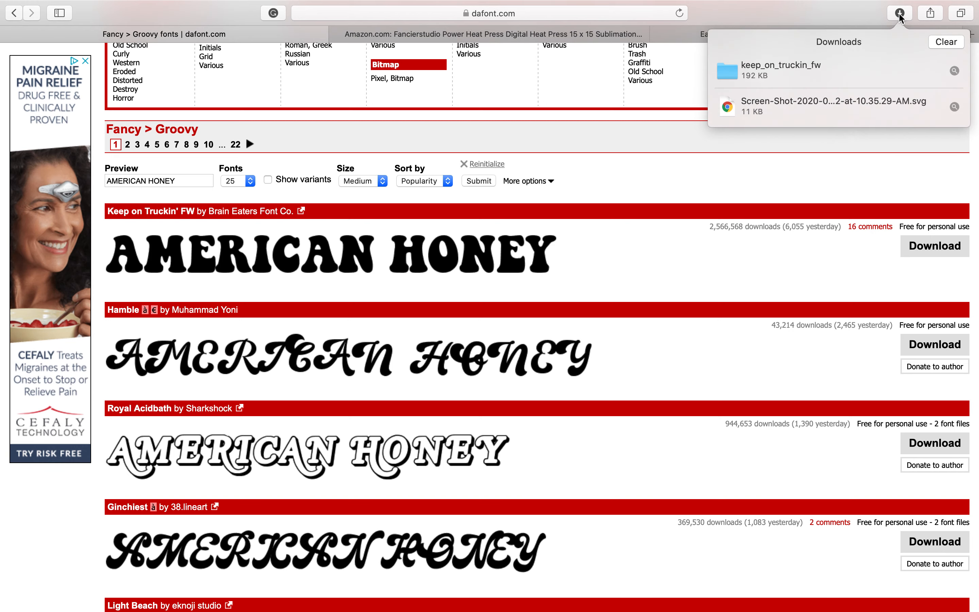
double_click(774, 80)
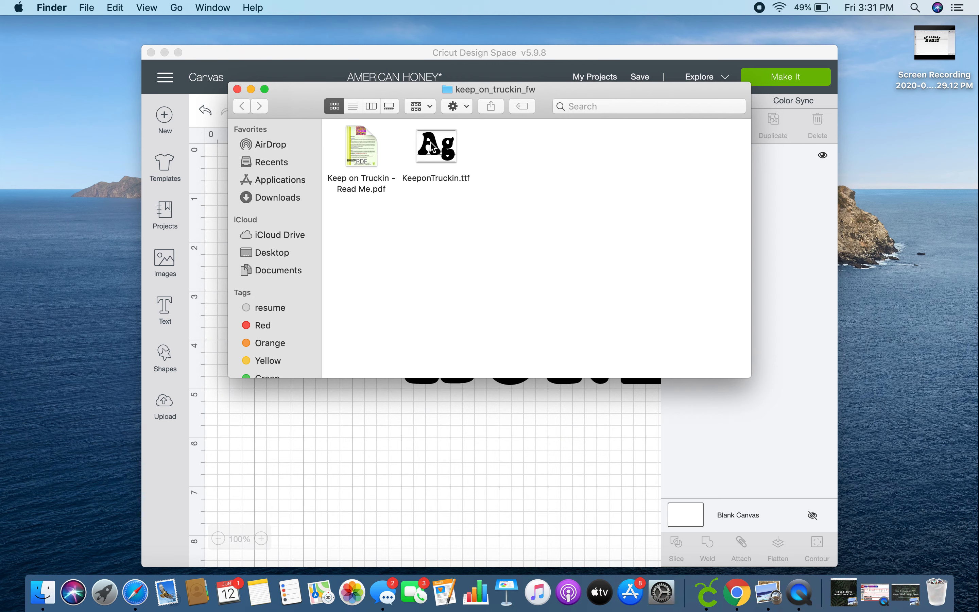
double_click(428, 146)
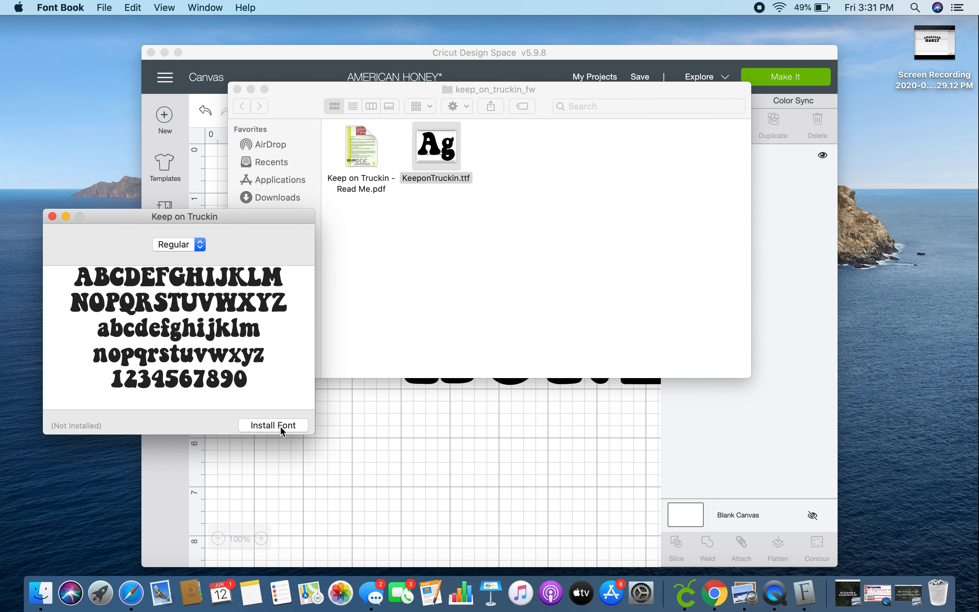
left_click(52, 217)
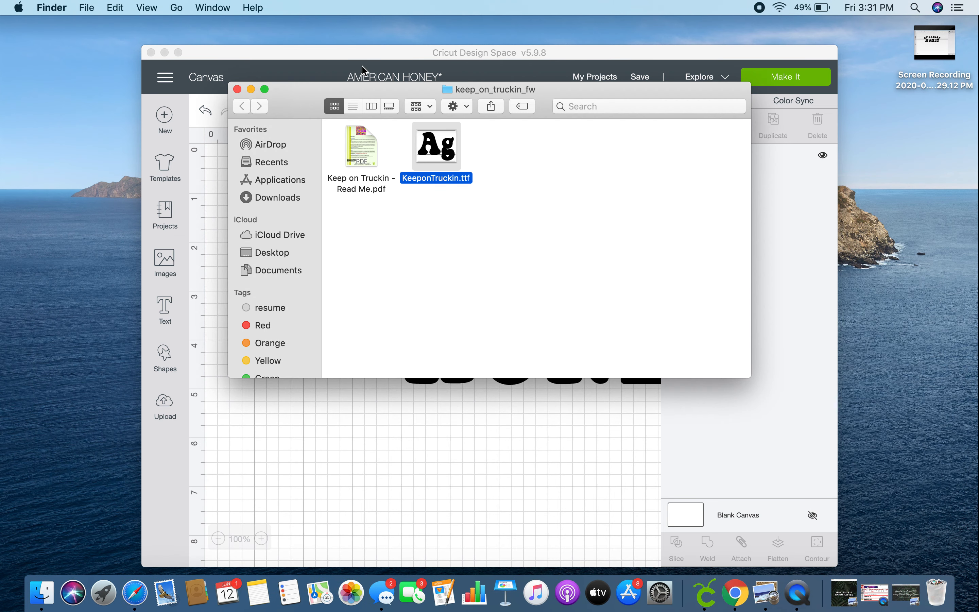
left_click(237, 89)
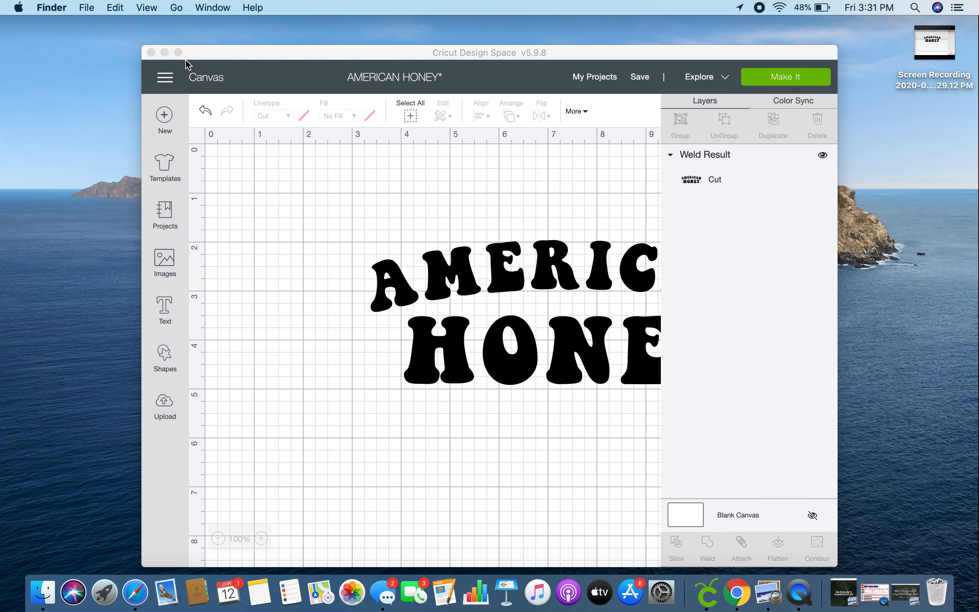
- Switch Cricut Design Space to full screen and move the existing American Honey design to about X 6.17, Y 1.01
left_click(179, 52)
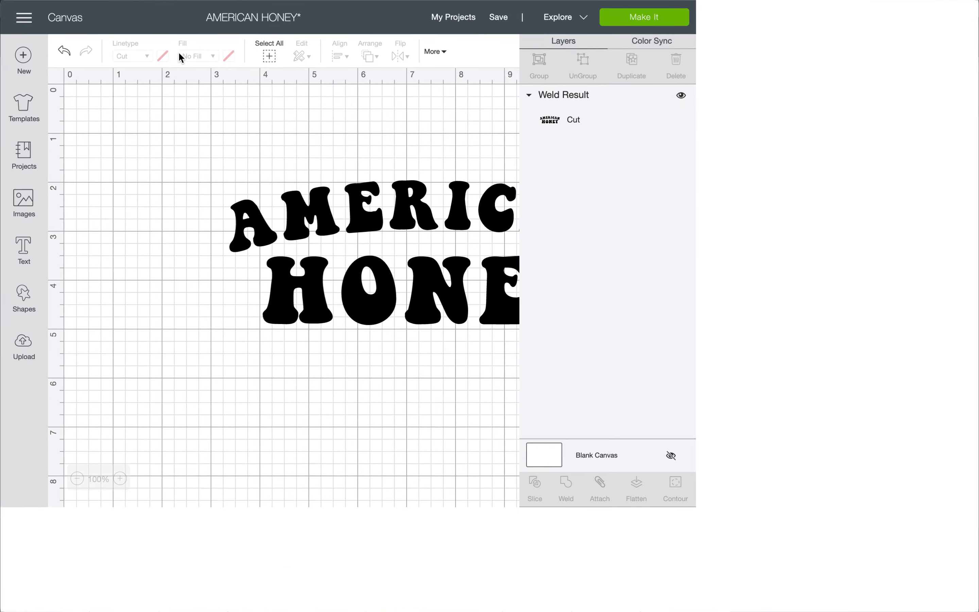
left_click_drag(328, 218, 464, 172)
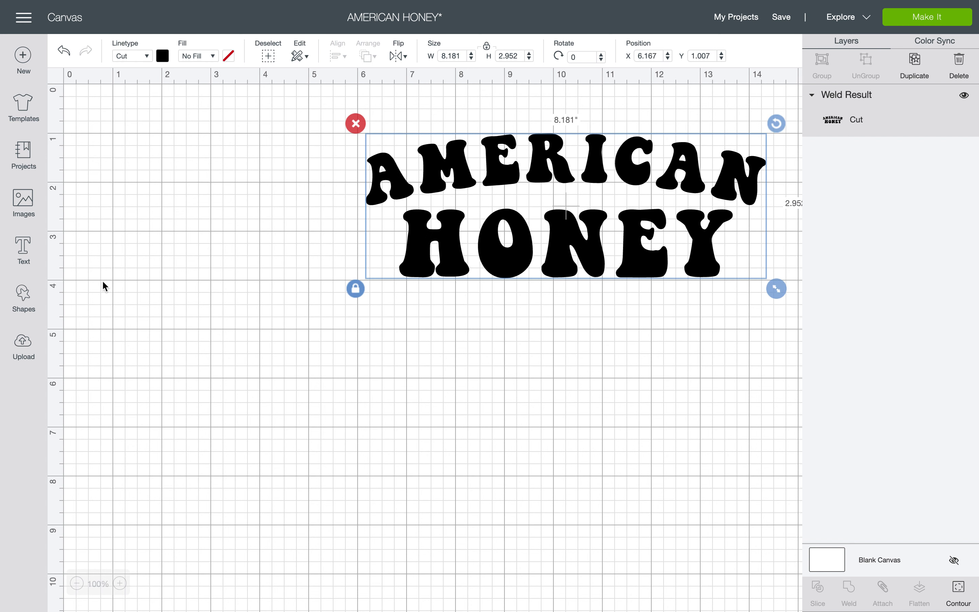
- Add the text AMERICAN to the canvas and place it below the existing design at about X 3.44, Y 7.21
left_click(23, 249)
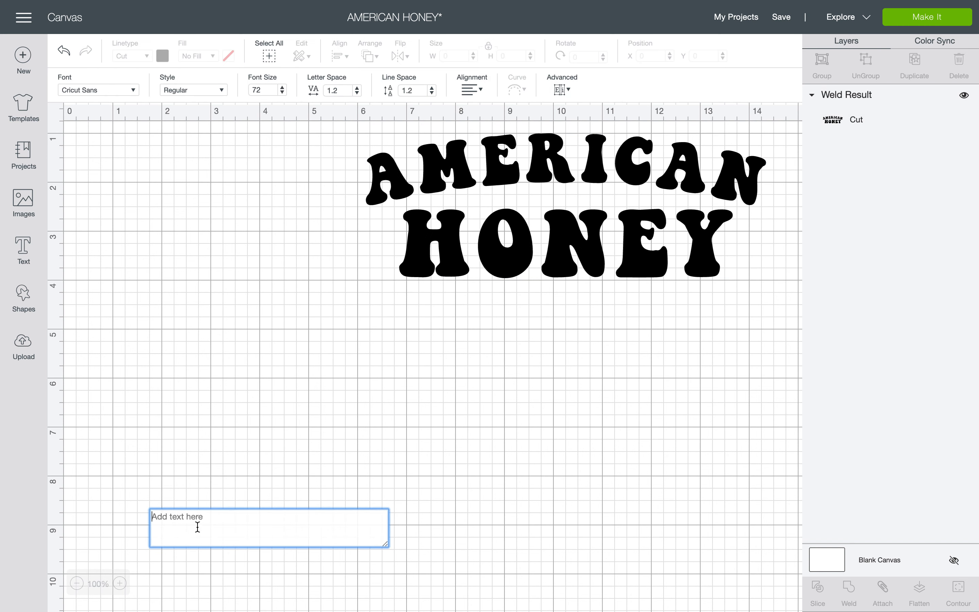
type("AMERICA")
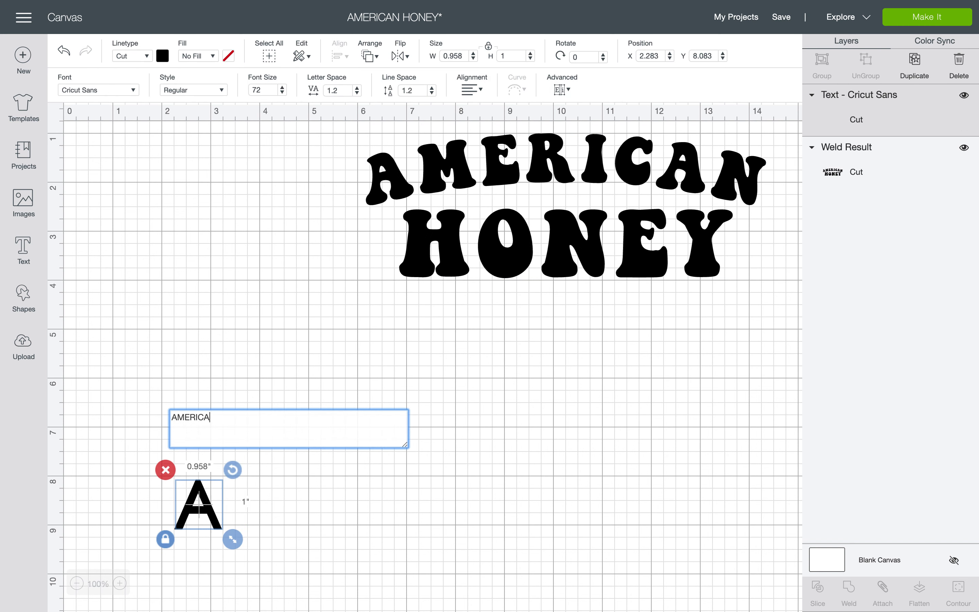
type("N")
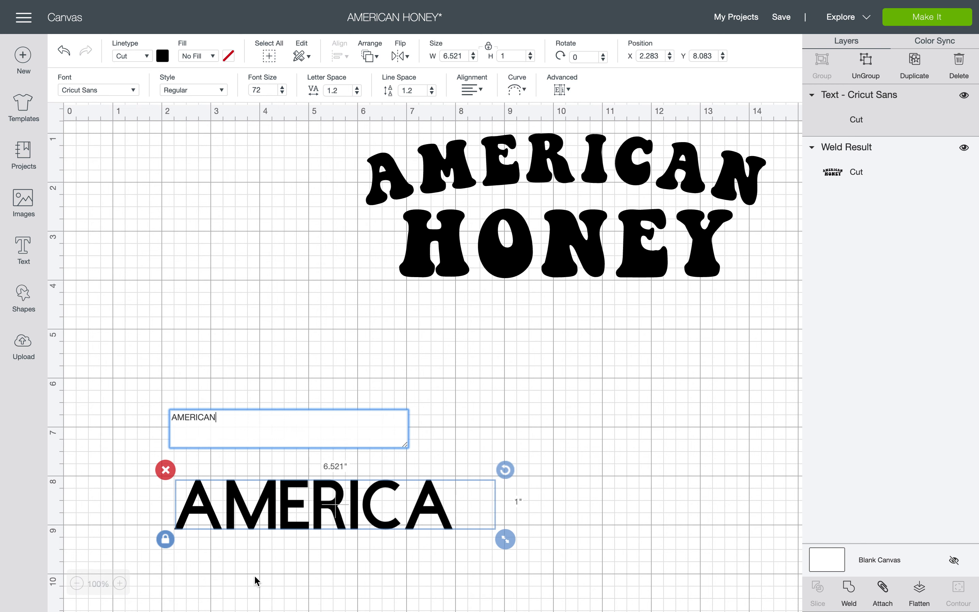
left_click_drag(314, 503, 372, 457)
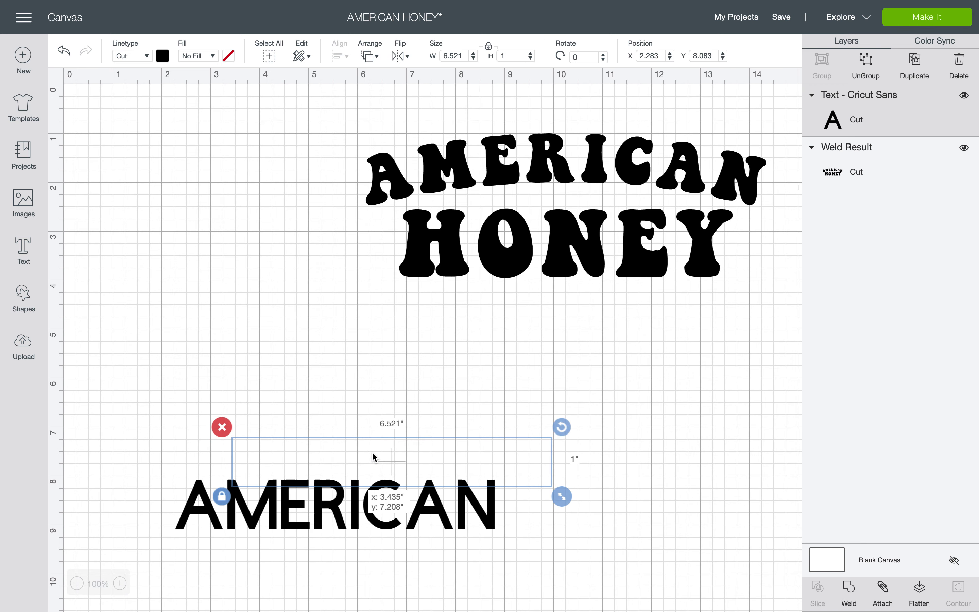
- Add a separate HONEY text and place it beneath AMERICAN at about X 5.03, Y 8.69
left_click(23, 248)
type("HONEY")
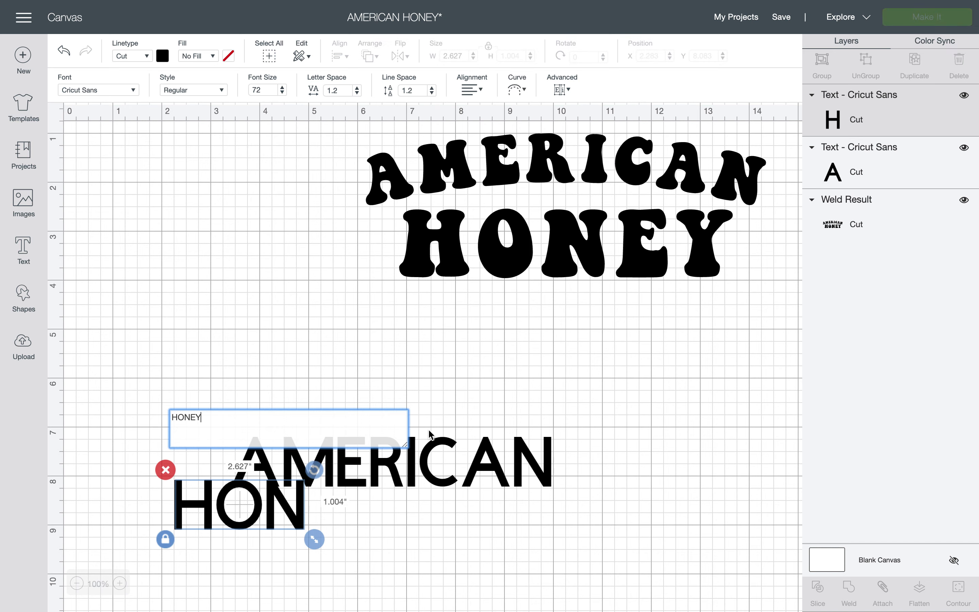
left_click(326, 332)
left_click_drag(315, 521, 450, 552)
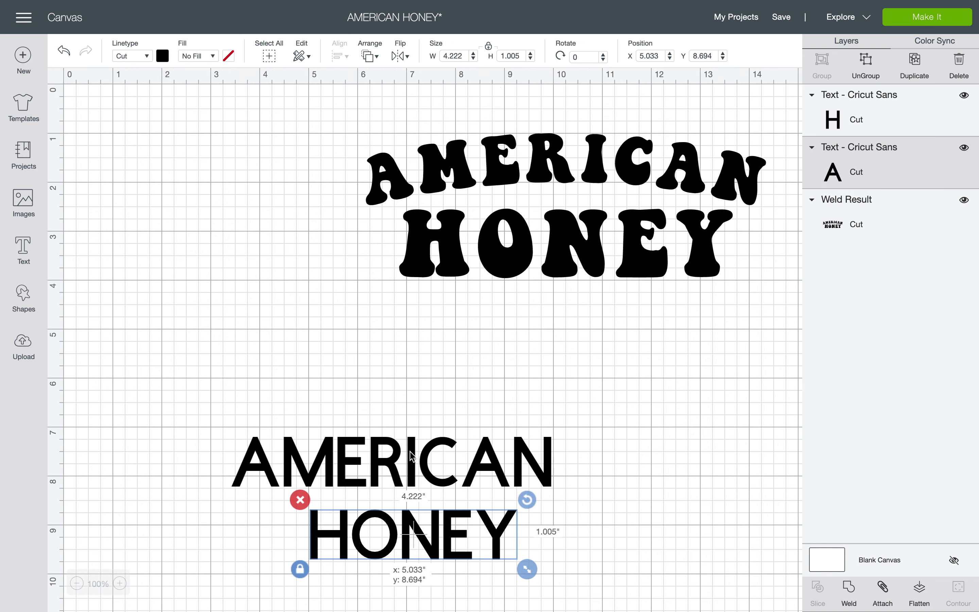
- Search the fonts for TRUCK and apply Keep on Truckin to the AMERICAN text
left_click(398, 433)
left_click(111, 94)
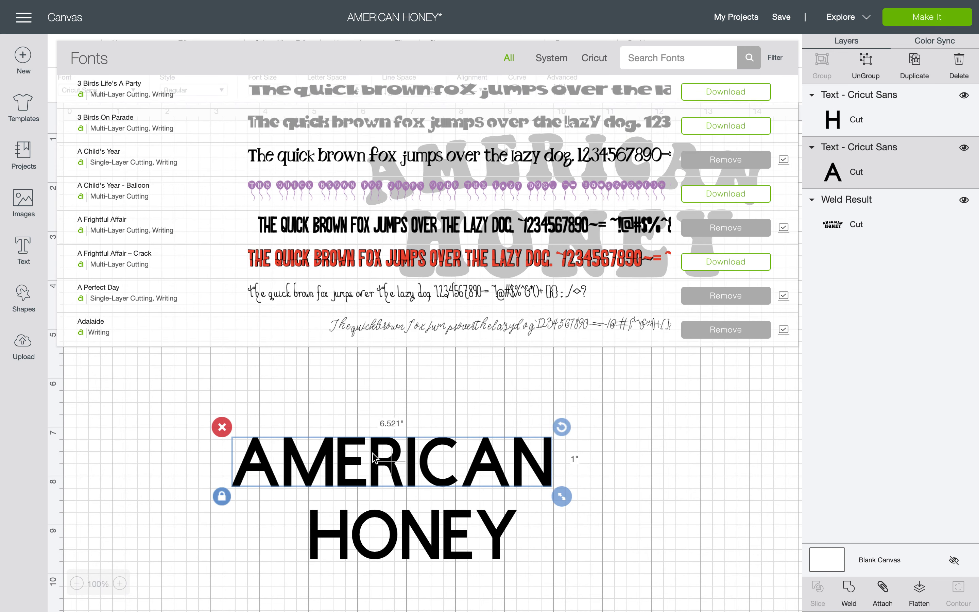
left_click(376, 463)
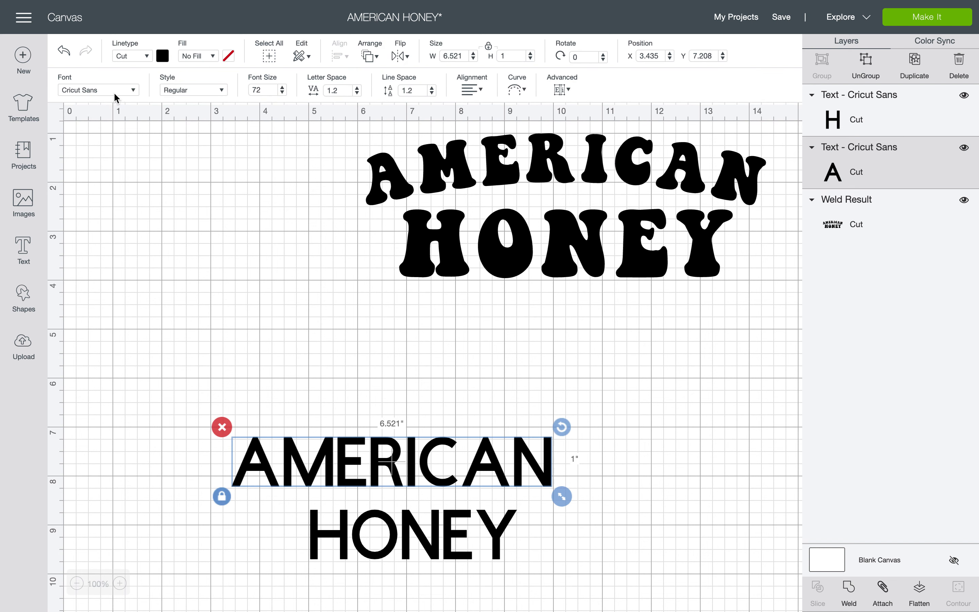
left_click(122, 94)
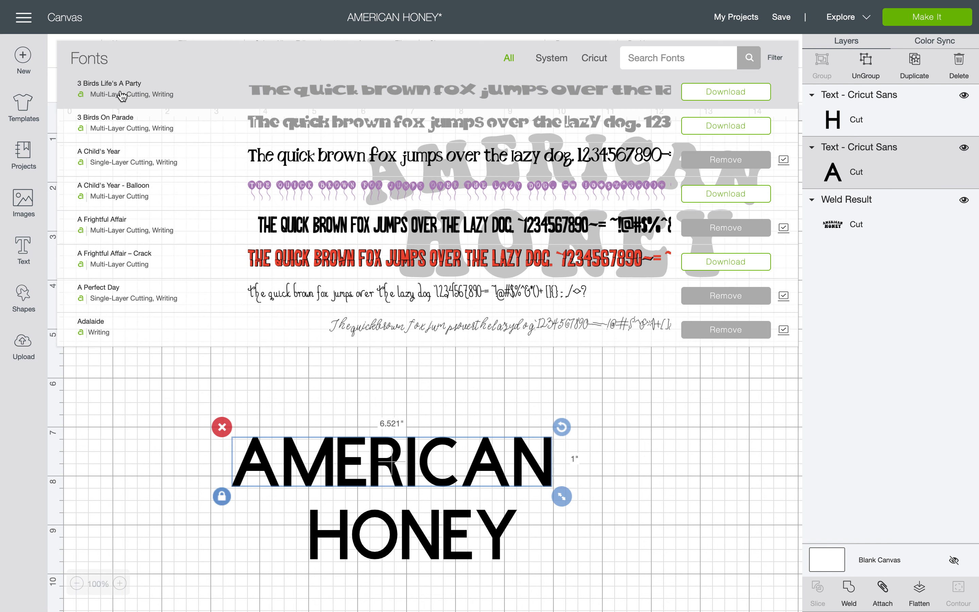
left_click(646, 57)
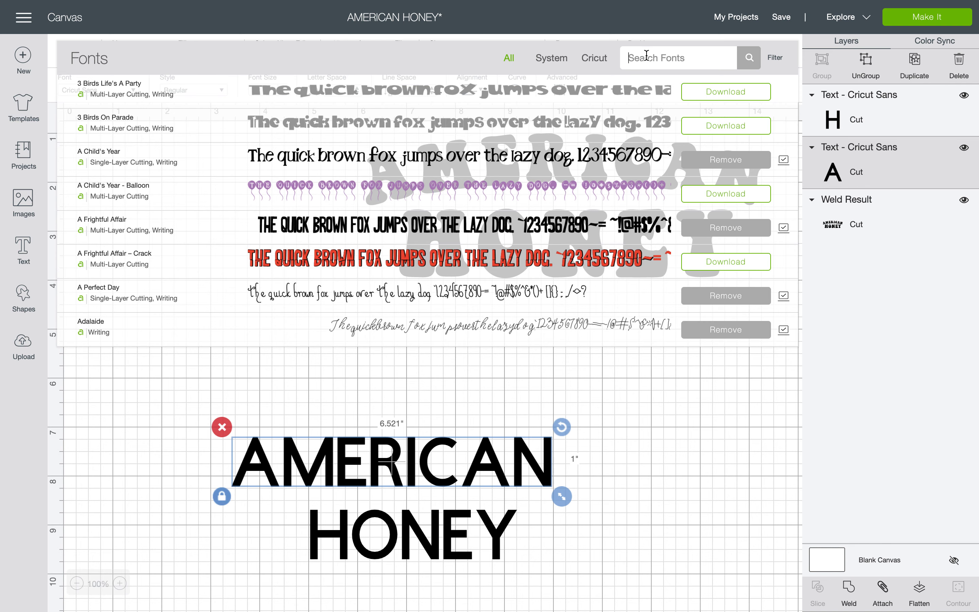
type("TRUCK")
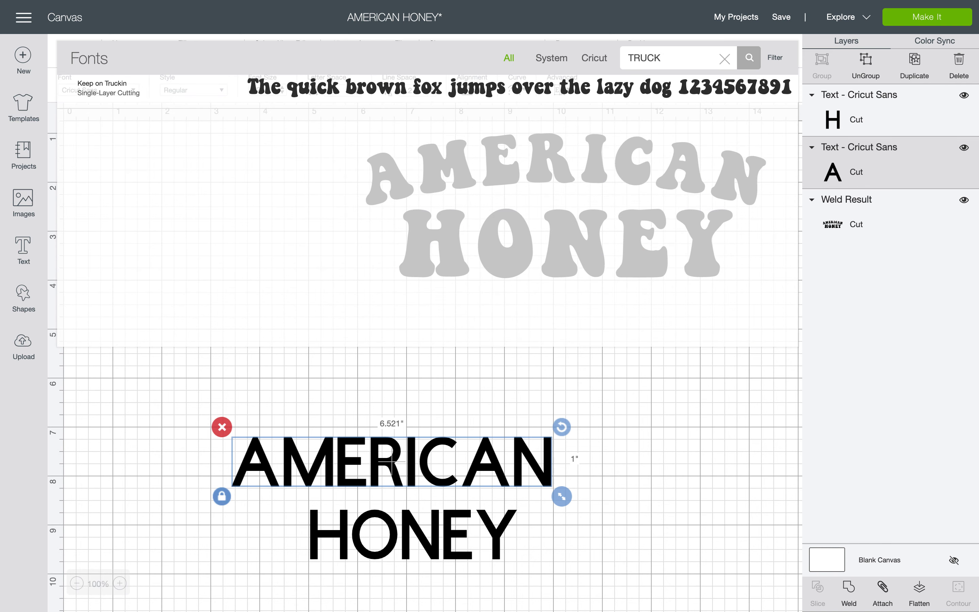
left_click(403, 91)
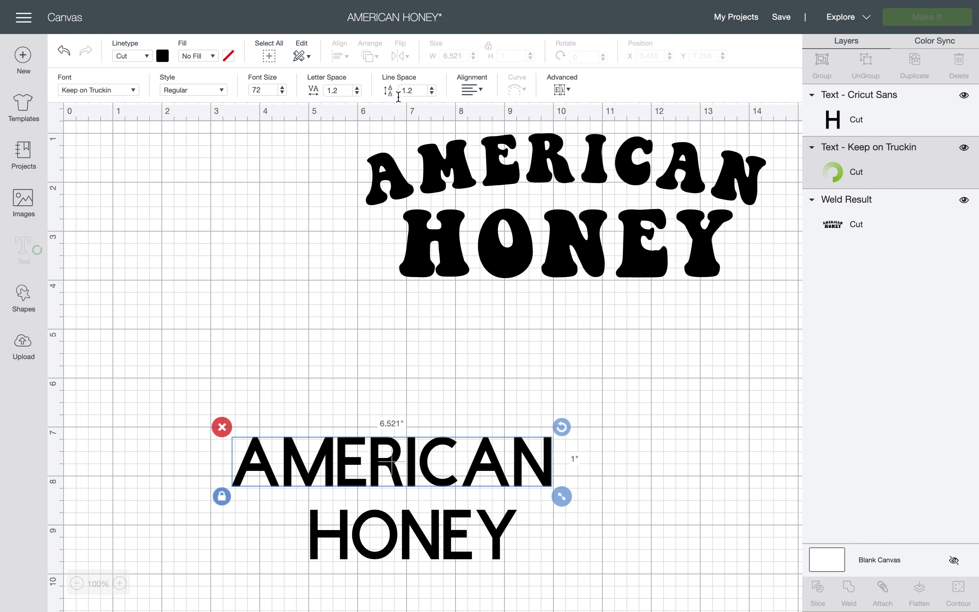
- Change the HONEY text's font to Keep on Truckin
left_click(452, 531)
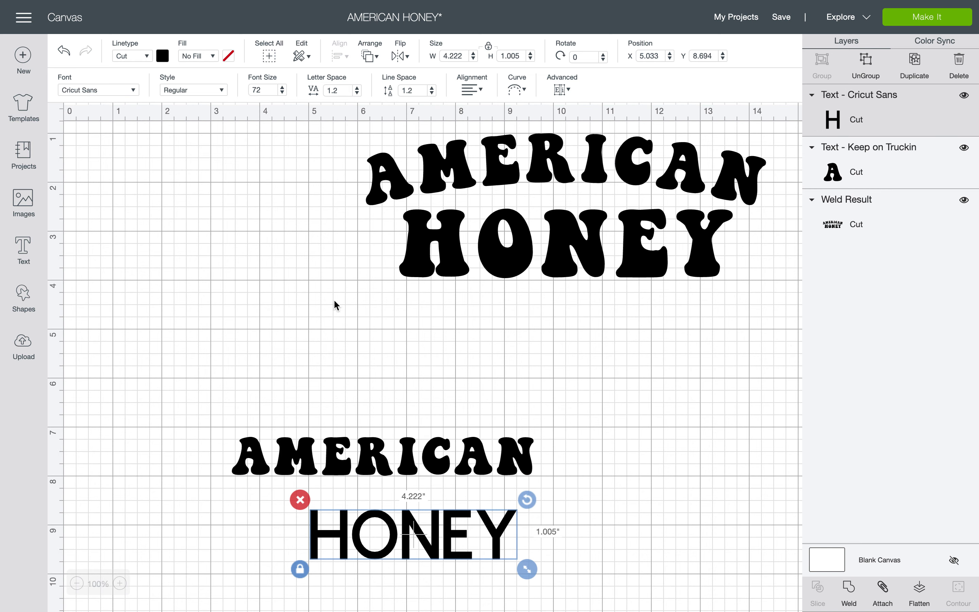
left_click(113, 93)
left_click(598, 87)
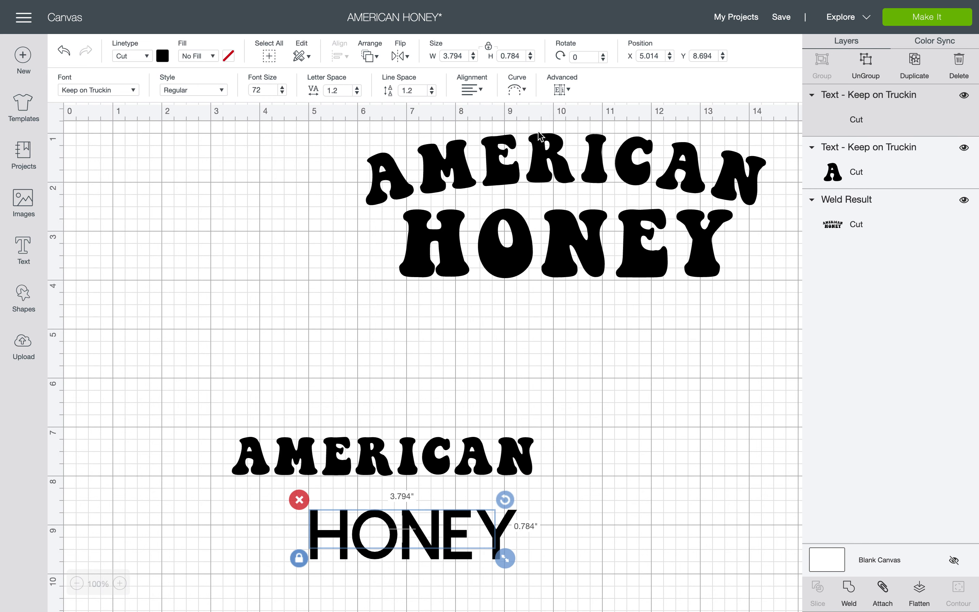
- Set the AMERICAN text's width to 11.5 inches and reposition it centered above HONEY
scroll(371, 512, "down", 5)
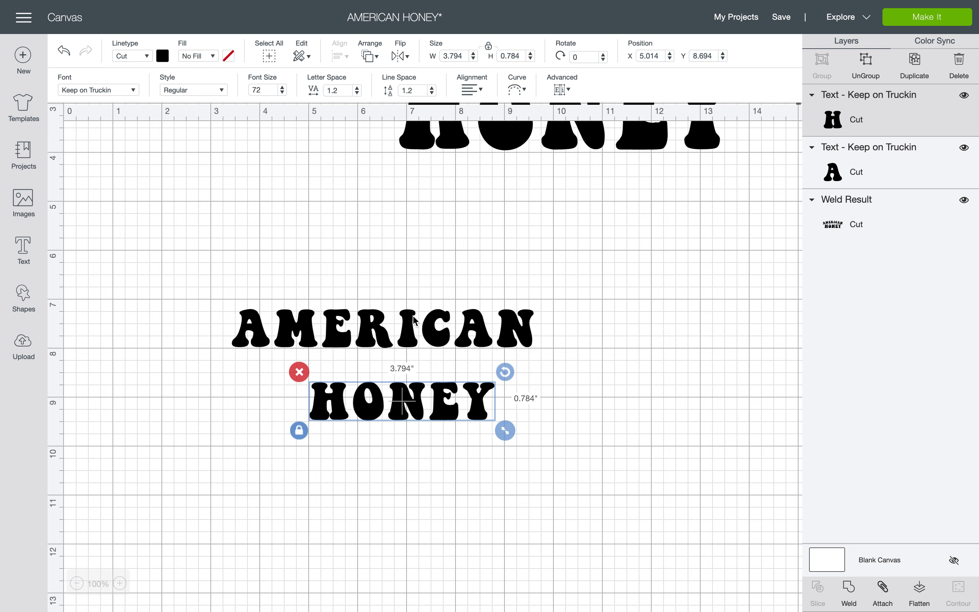
left_click(413, 316)
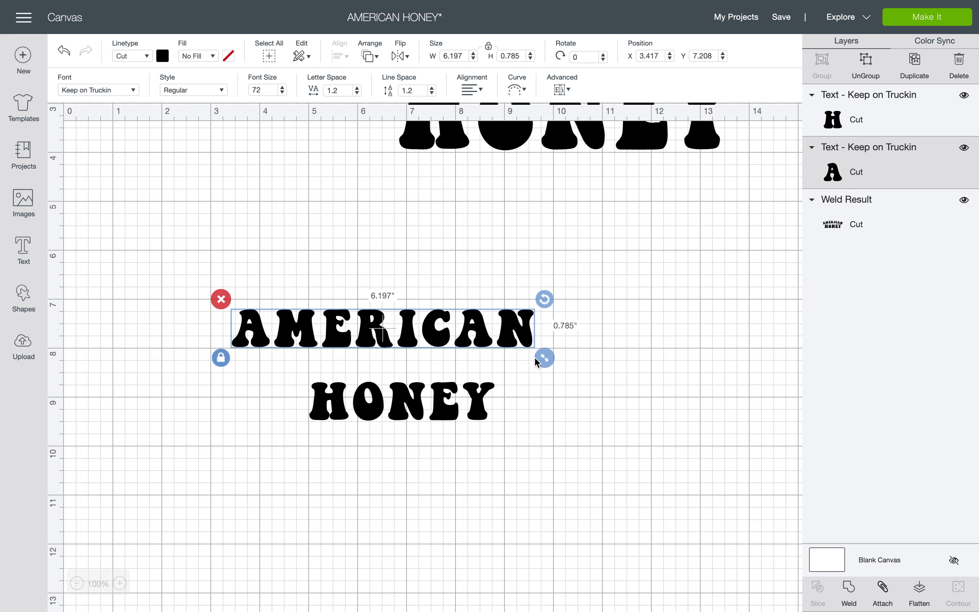
left_click(543, 359)
left_click(464, 54)
left_click_drag(465, 55, 421, 55)
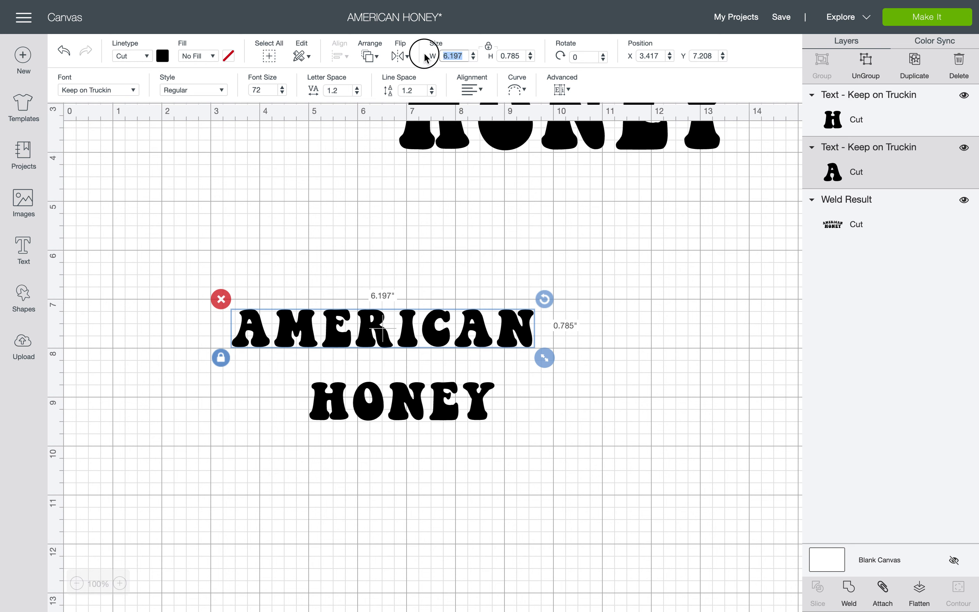
type("11.5")
key("Return")
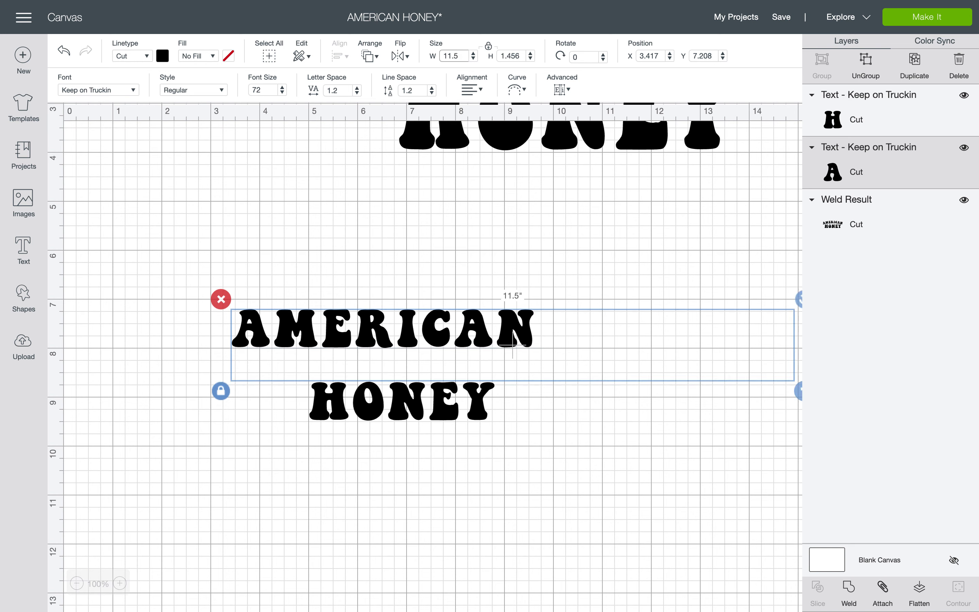
left_click_drag(528, 332, 453, 300)
- Set the HONEY text's width to 8 inches and place it beneath AMERICAN at about X 3.43, Y 8.38
left_click(435, 410)
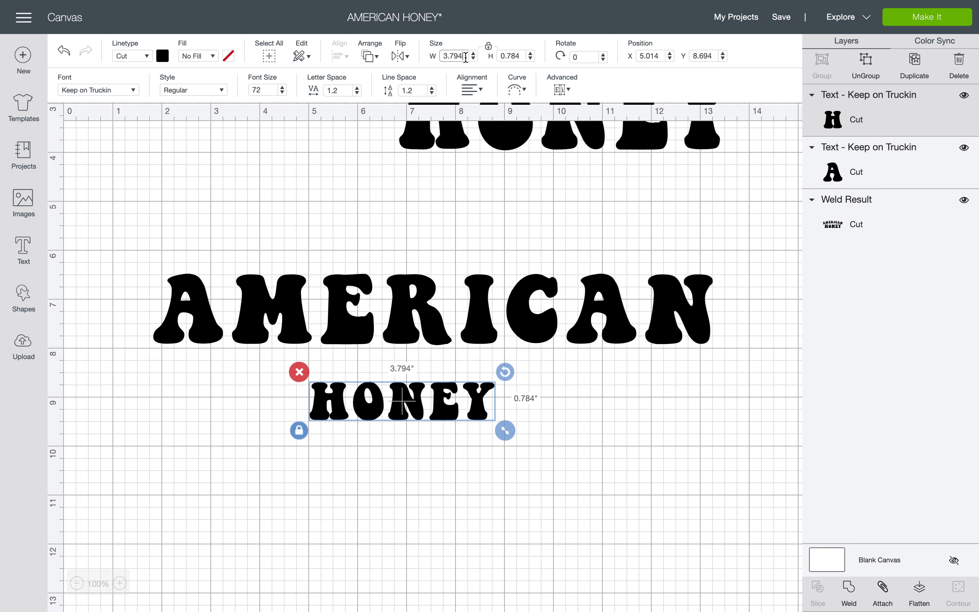
left_click_drag(465, 57, 417, 61)
key("Return")
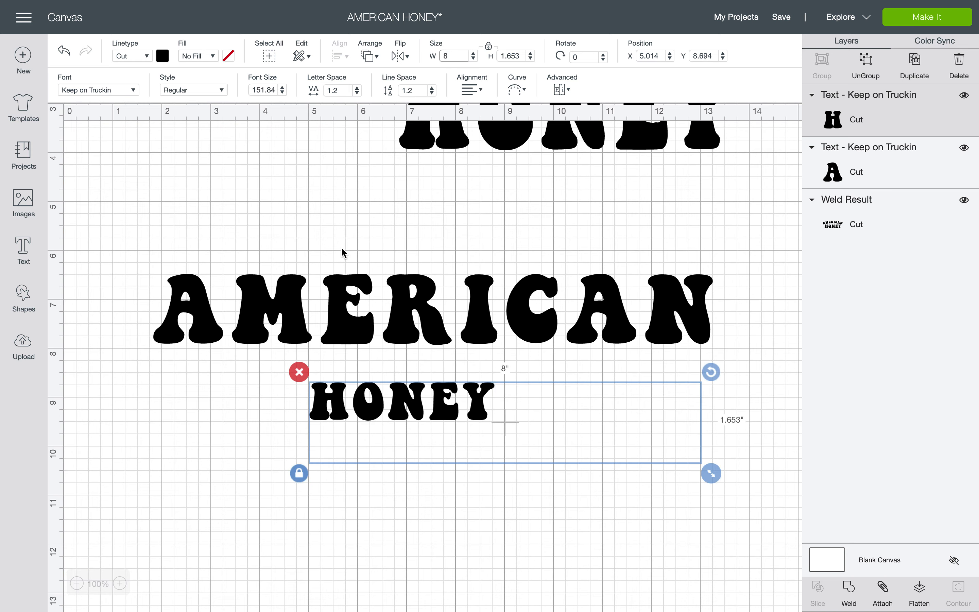
left_click_drag(550, 463, 470, 443)
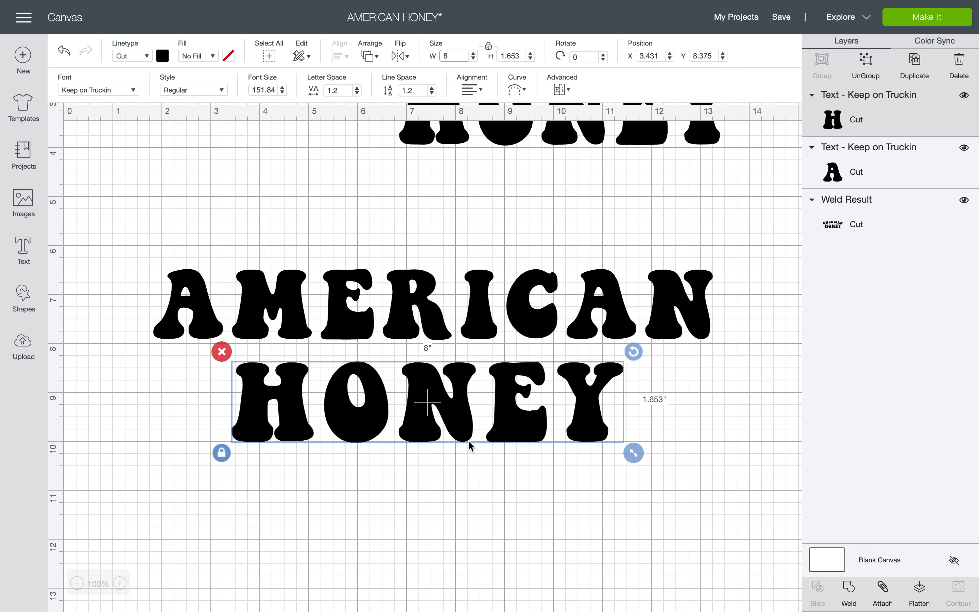
- Move AMERICAN to about X 1.67, Y 6.44 and curve it into a gentle upward arch
left_click_drag(406, 306, 399, 306)
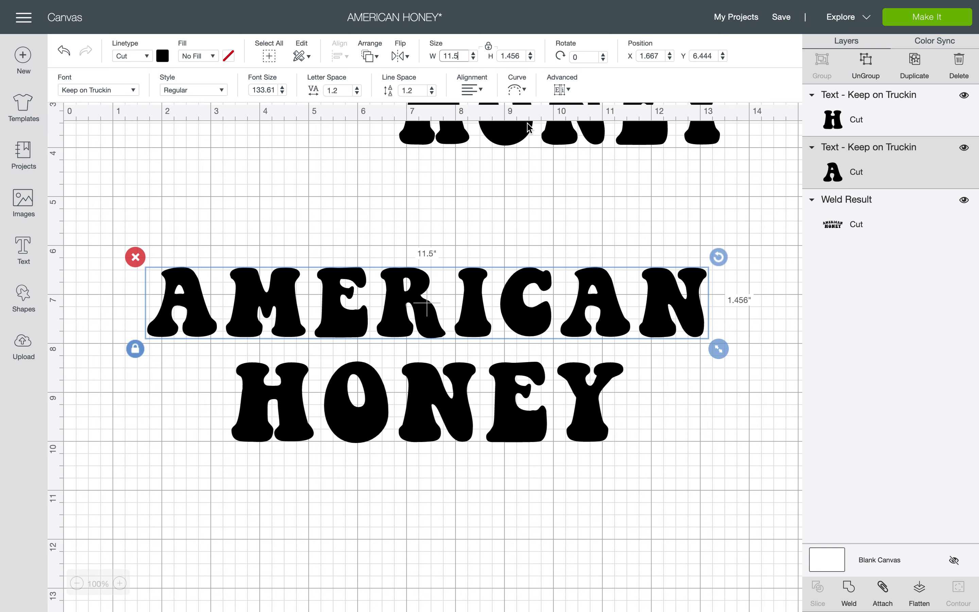
left_click(517, 90)
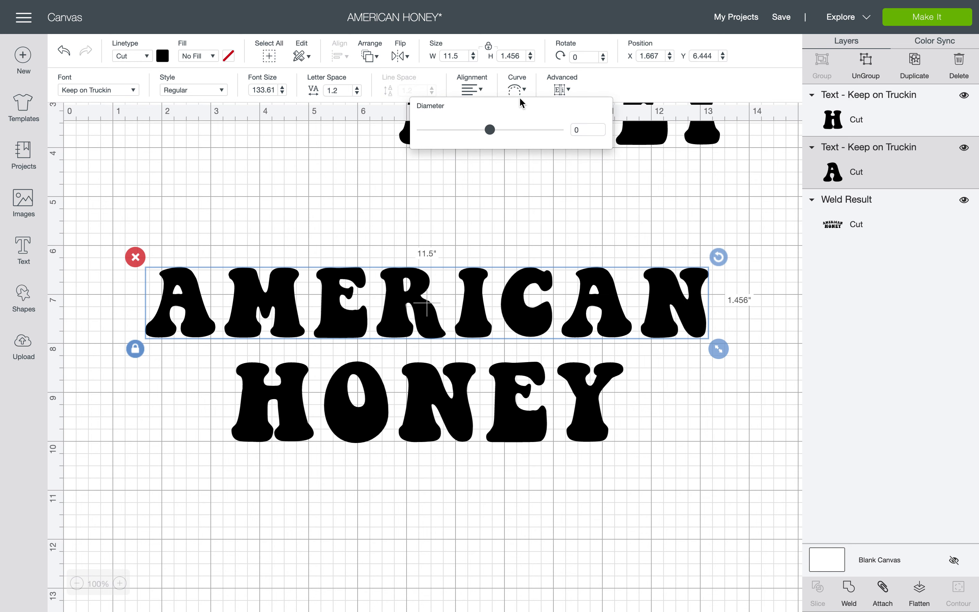
left_click_drag(494, 127, 513, 140)
left_click(497, 429)
left_click(496, 538)
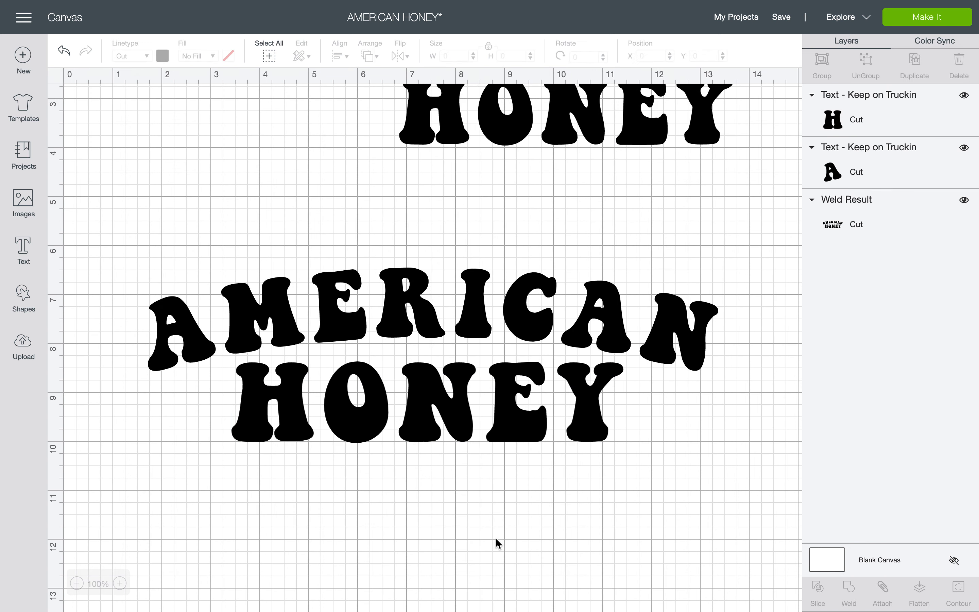
- Set the HONEY text's width to 7.5 inches and shift it slightly to sit centered under the arched AMERICAN
left_click(518, 415)
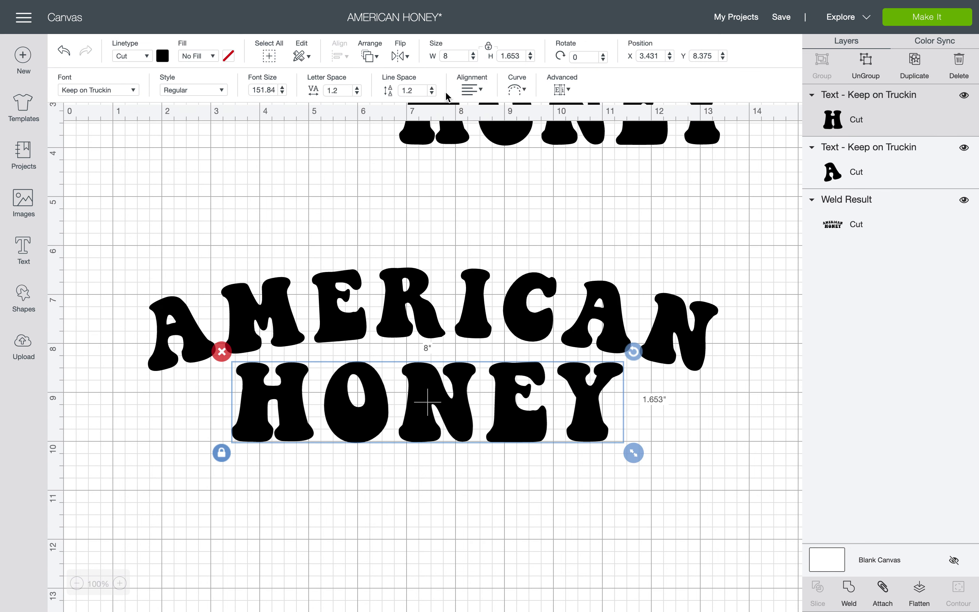
double_click(445, 57)
type("7.5")
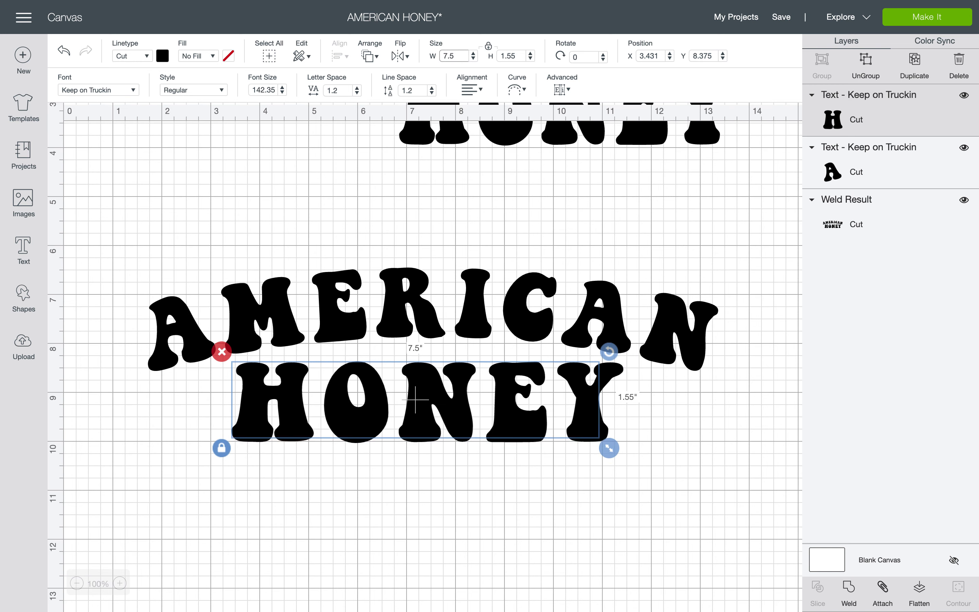
left_click(511, 559)
mouse_move(492, 435)
left_mouse_down()
mouse_move(498, 415)
mouse_move(498, 433)
left_mouse_up()
left_click(623, 488)
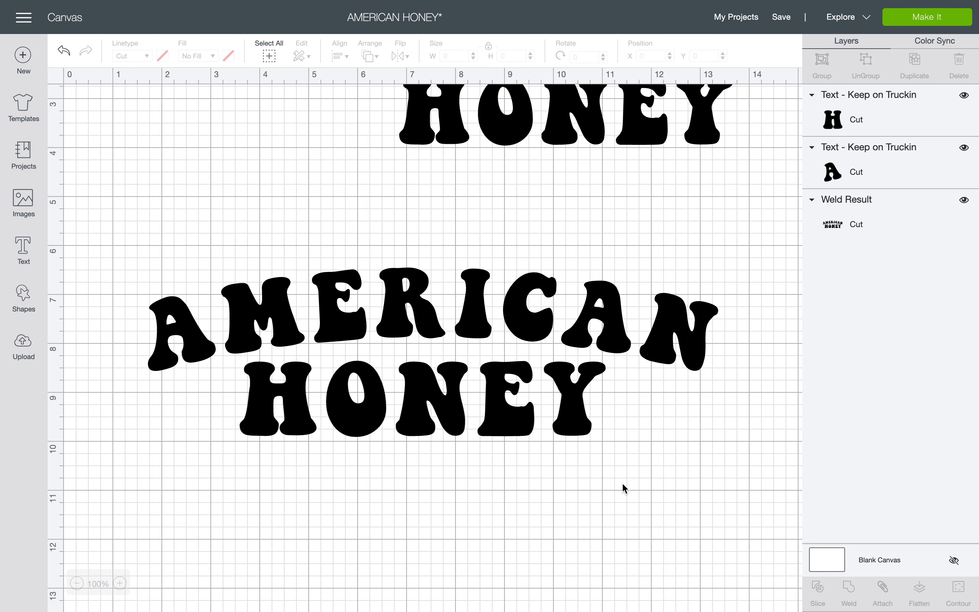
- Preview the project on the cutting mat, return to the canvas, and move the upper welded design to about X 4.47, Y 1.30
left_click(945, 23)
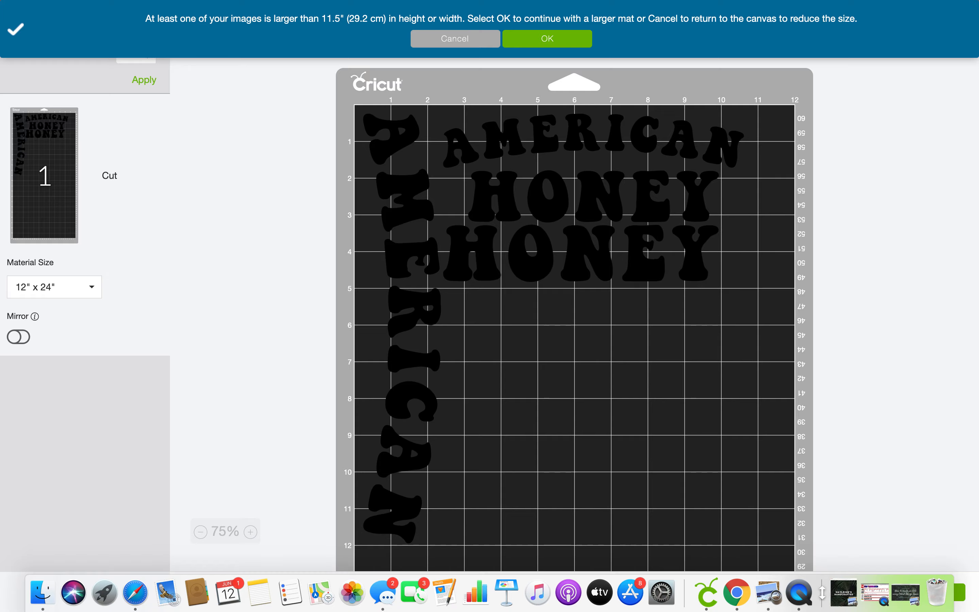
left_click(841, 591)
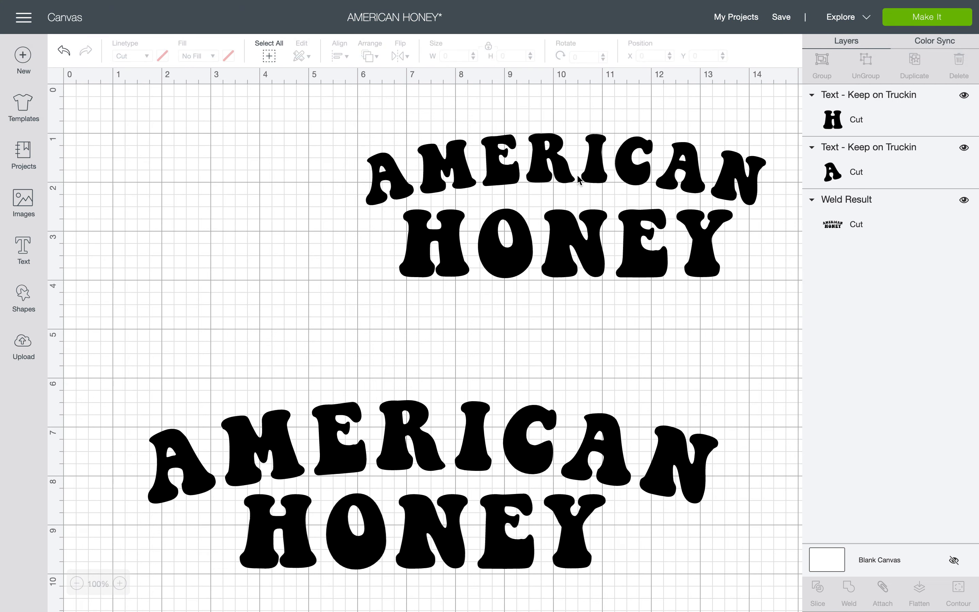
left_click_drag(380, 170, 298, 185)
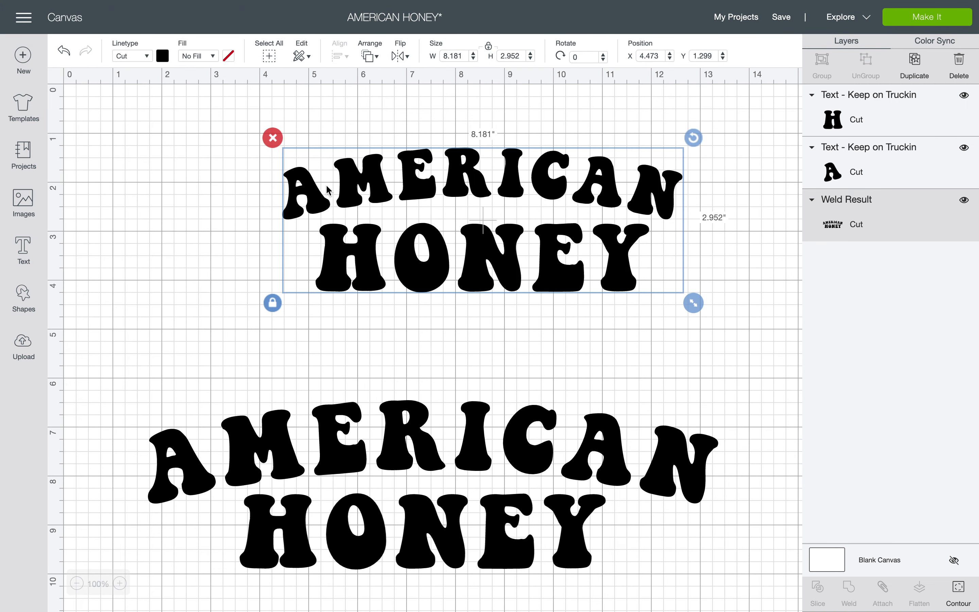
- Nudge HONEY up to about Y 8.29, closer to AMERICAN, and center the two texts horizontally on each other
scroll(326, 185, "down", 5)
left_click_drag(702, 355, 444, 334)
left_click_drag(649, 350, 155, 178)
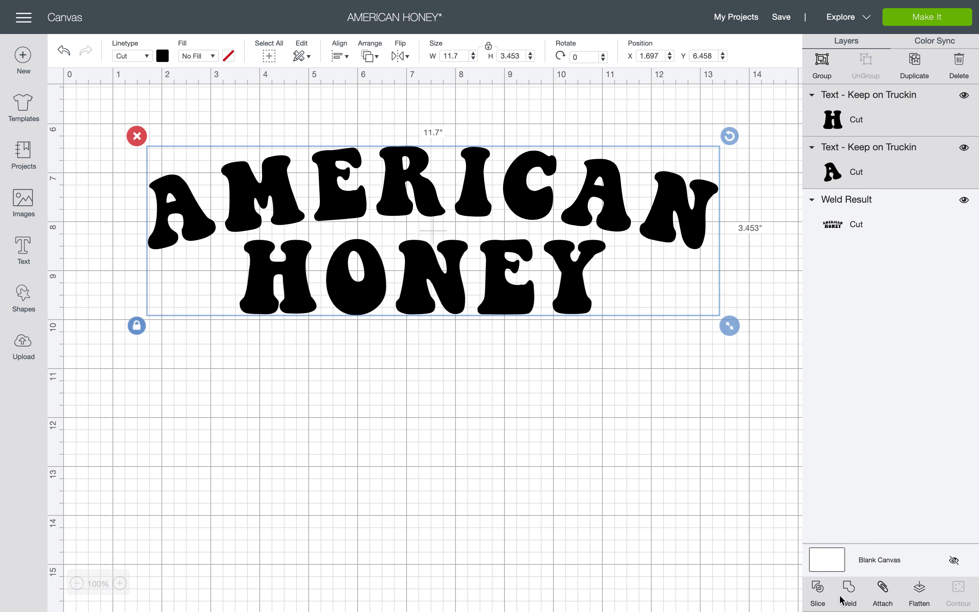
left_click(670, 385)
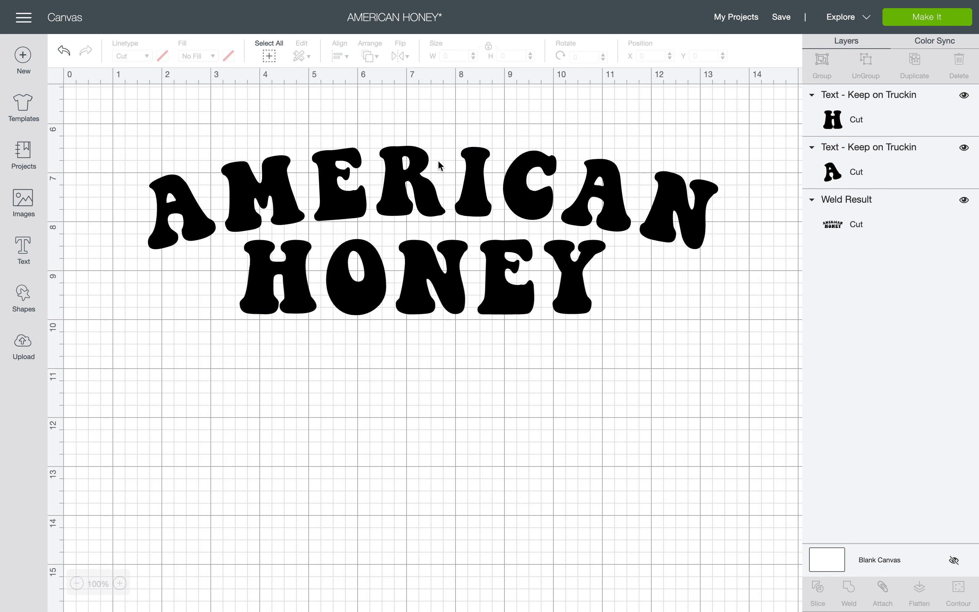
mouse_move(342, 242)
left_mouse_down()
mouse_move(459, 234)
mouse_move(345, 258)
mouse_move(335, 240)
left_mouse_up()
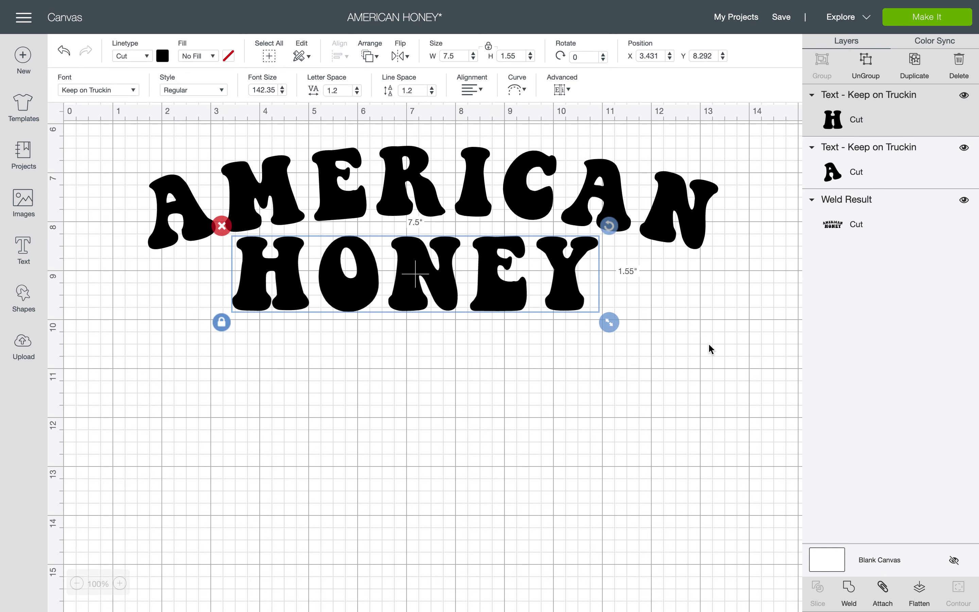
left_click_drag(721, 352, 220, 151)
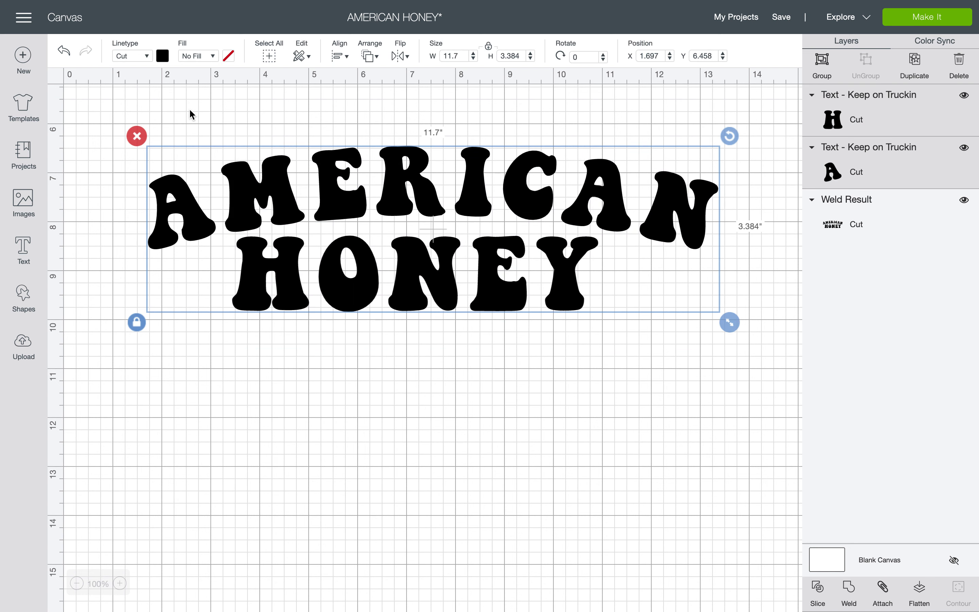
left_click(339, 61)
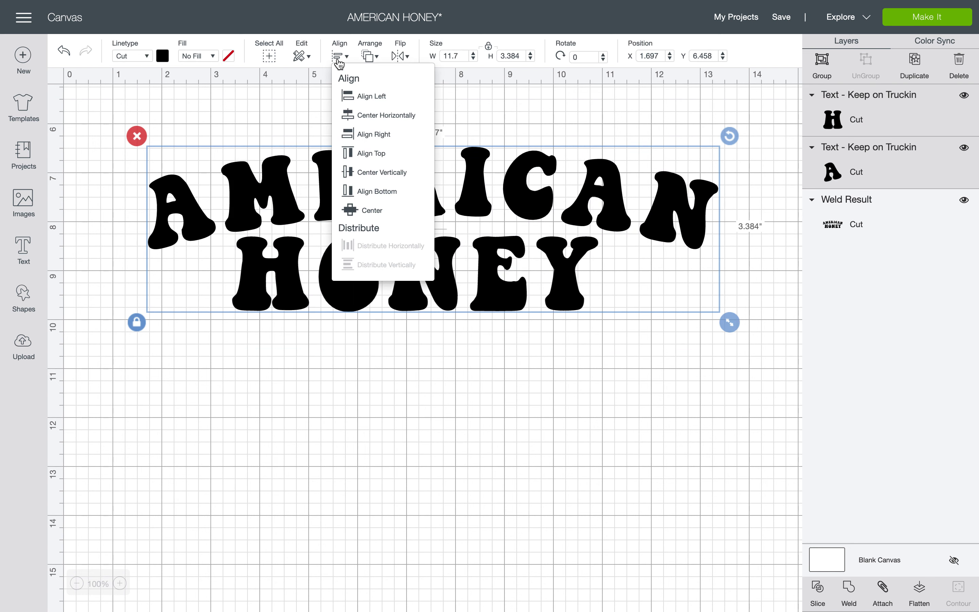
left_click(371, 116)
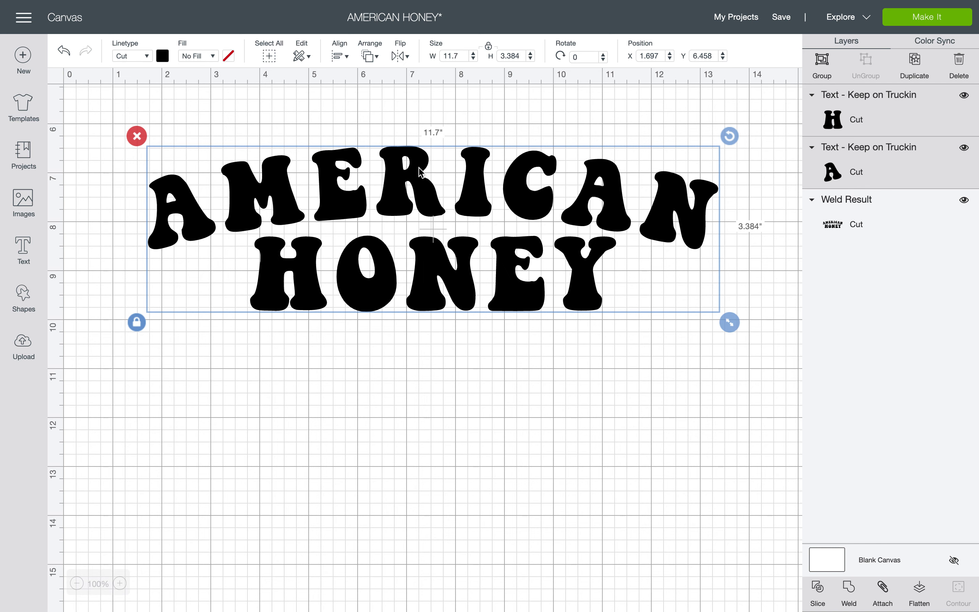
left_click(411, 429)
- Weld the AMERICAN and HONEY texts into one shape and move it to about X 1.99, Y 8.24
left_click_drag(725, 355, 256, 172)
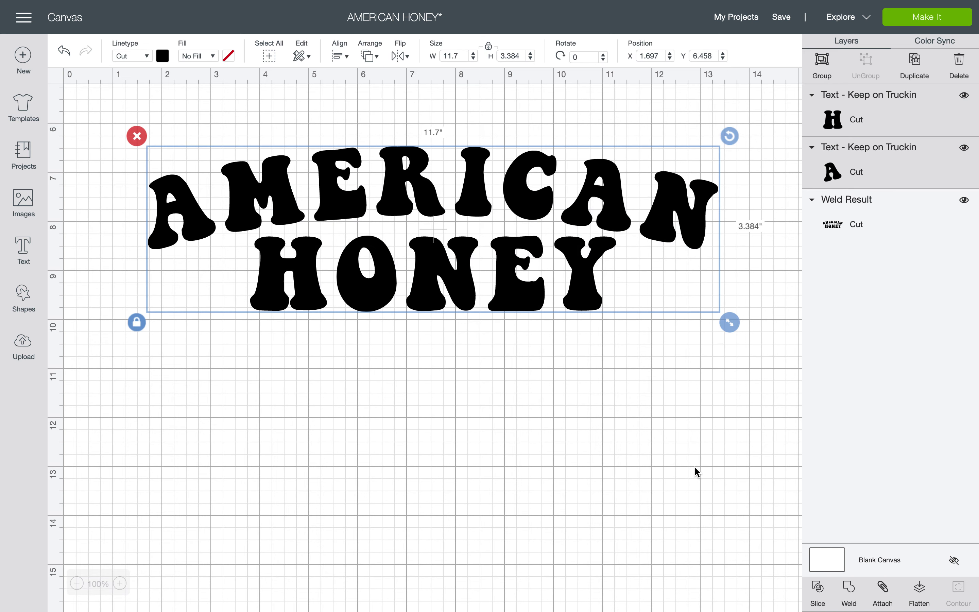
left_click(847, 596)
left_click_drag(467, 173, 481, 261)
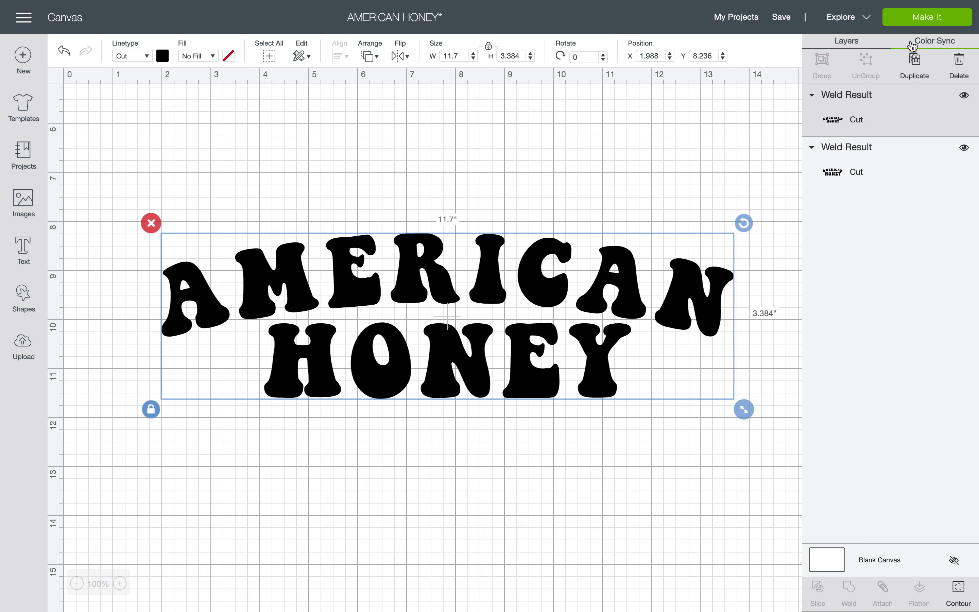
- Set the lower welded AMERICAN HONEY design's width to 11.5 inches
scroll(513, 122, "up", 5)
left_click(444, 56)
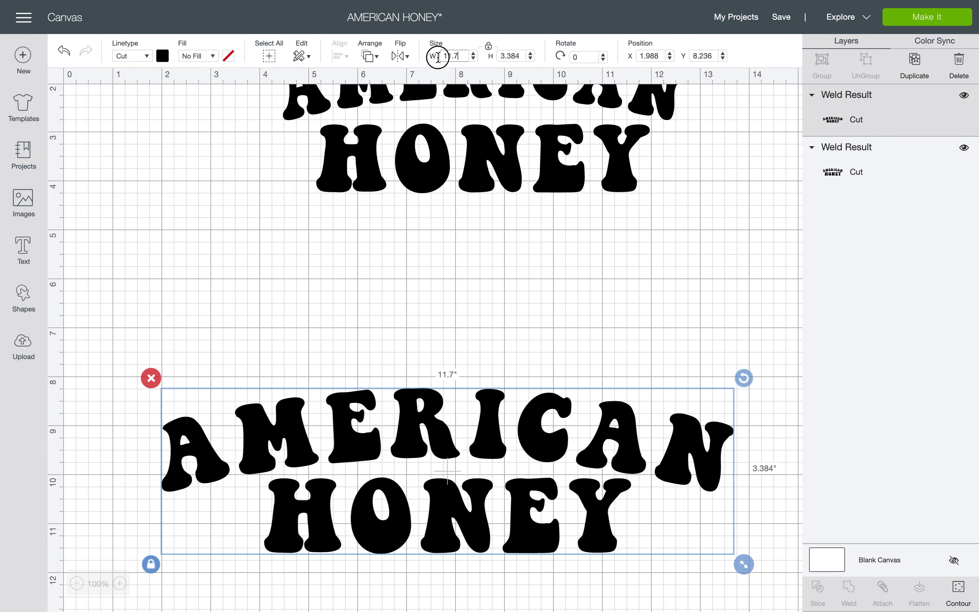
type("11.5")
key("Return")
scroll(428, 213, "up", 3)
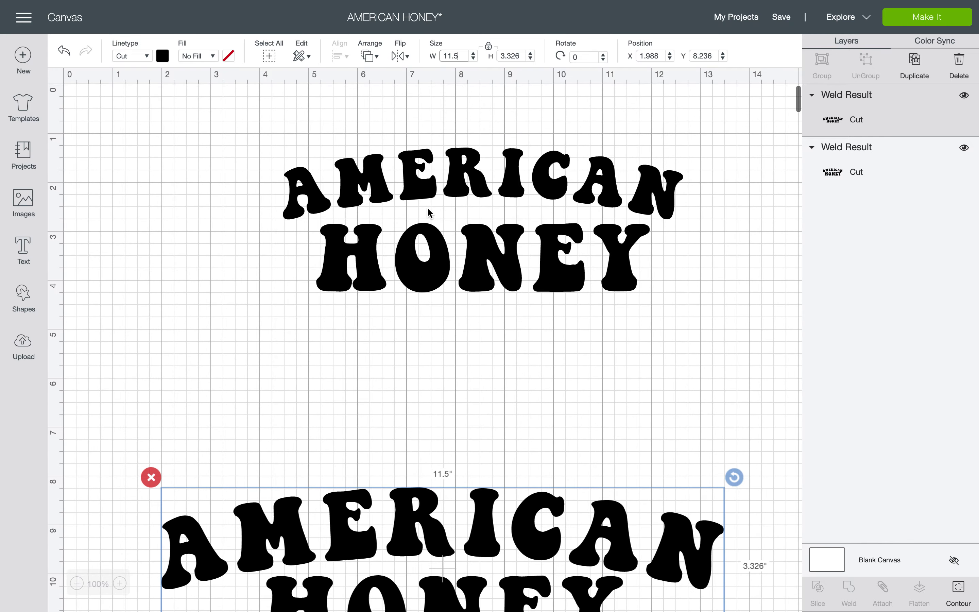
- Set the upper welded design's width to 11.5 inches and move it left so it sits above the lower one
left_click(428, 213)
left_click(467, 59)
type("1")
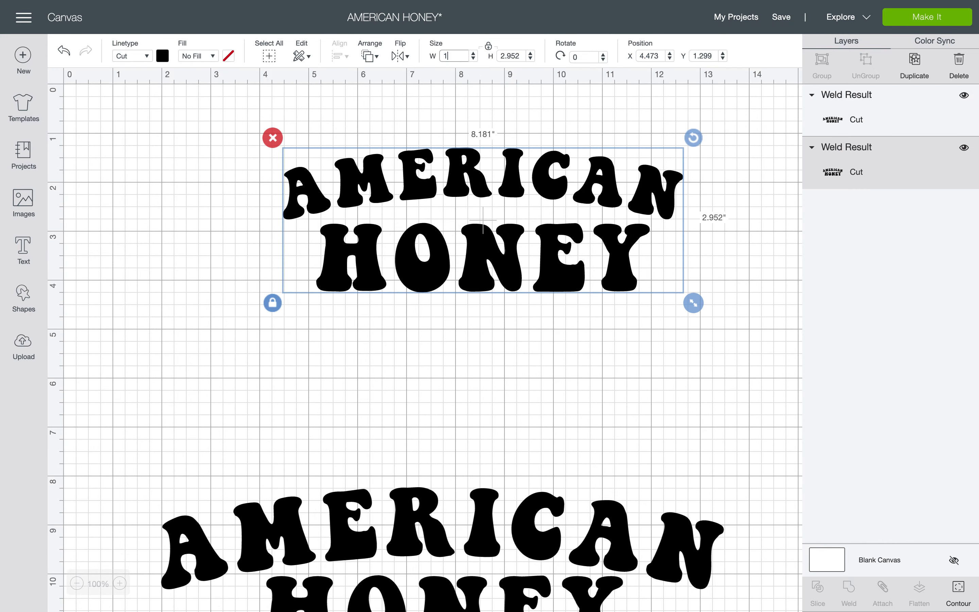
type("1.5")
key("Return")
left_click_drag(464, 201, 330, 196)
- Preview both designs on the 12" x 12" cutting mat, space the lower one further down, and return to the canvas
left_click(916, 22)
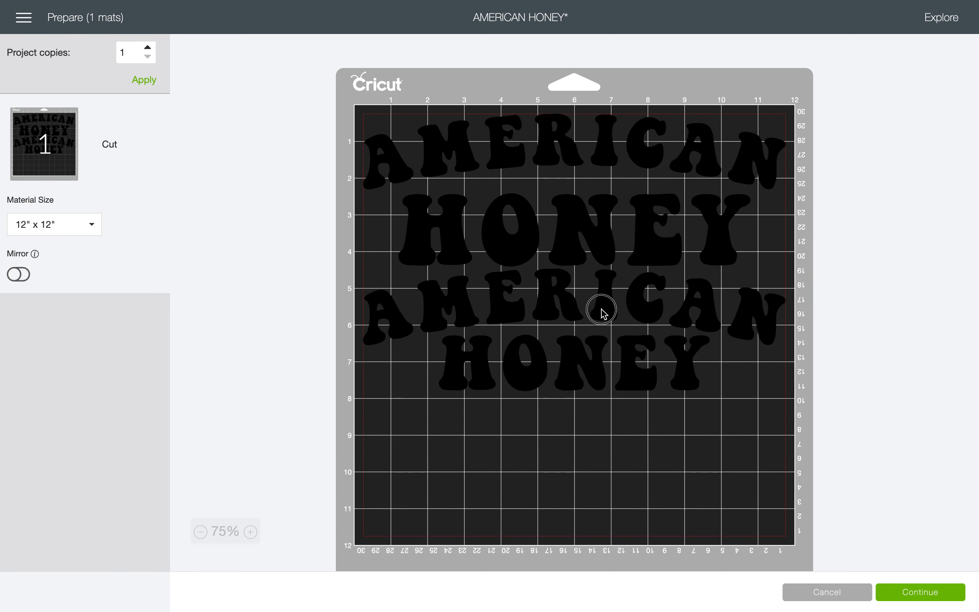
left_click_drag(585, 306, 594, 372)
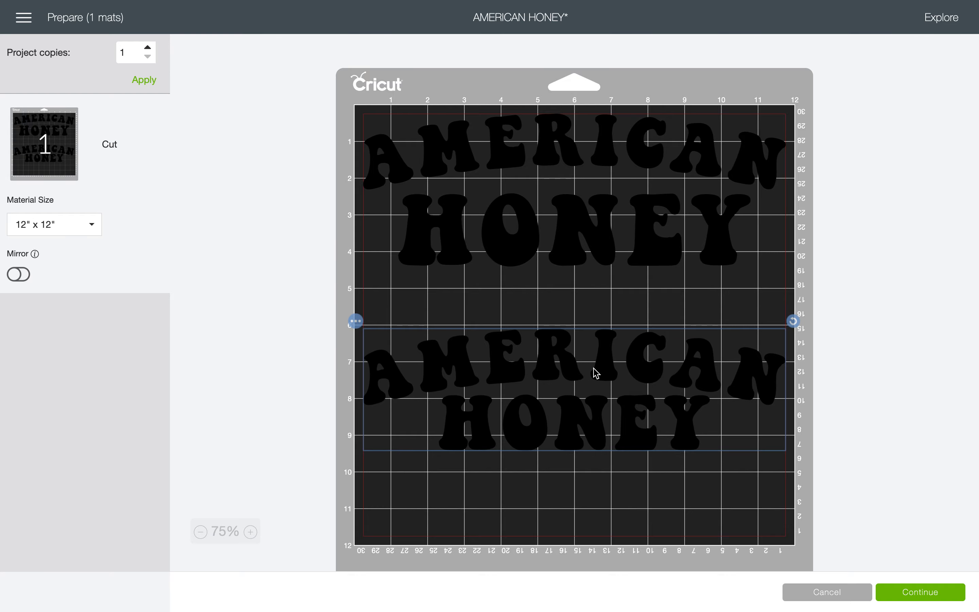
left_click(827, 593)
- Compare the two welded designs and delete the lower one from the canvas
scroll(412, 515, "down", 5)
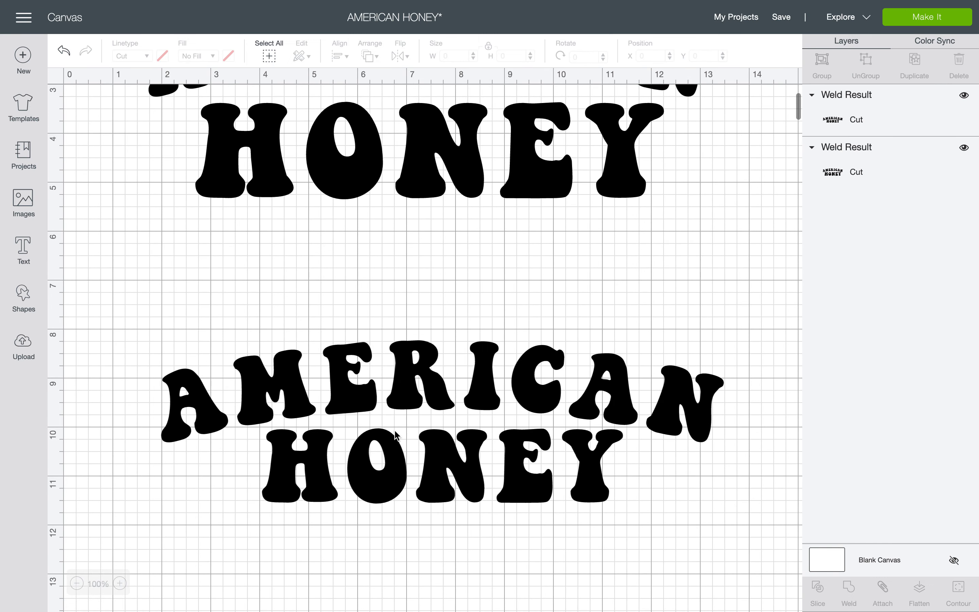
scroll(388, 404, "up", 5)
scroll(463, 327, "down", 3)
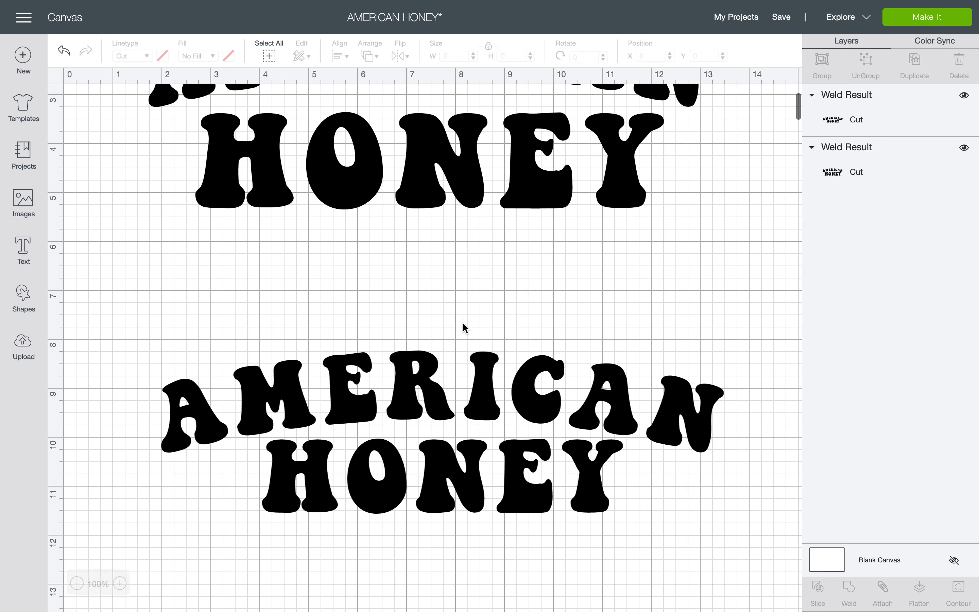
scroll(463, 328, "up", 2)
scroll(463, 324, "up", 1)
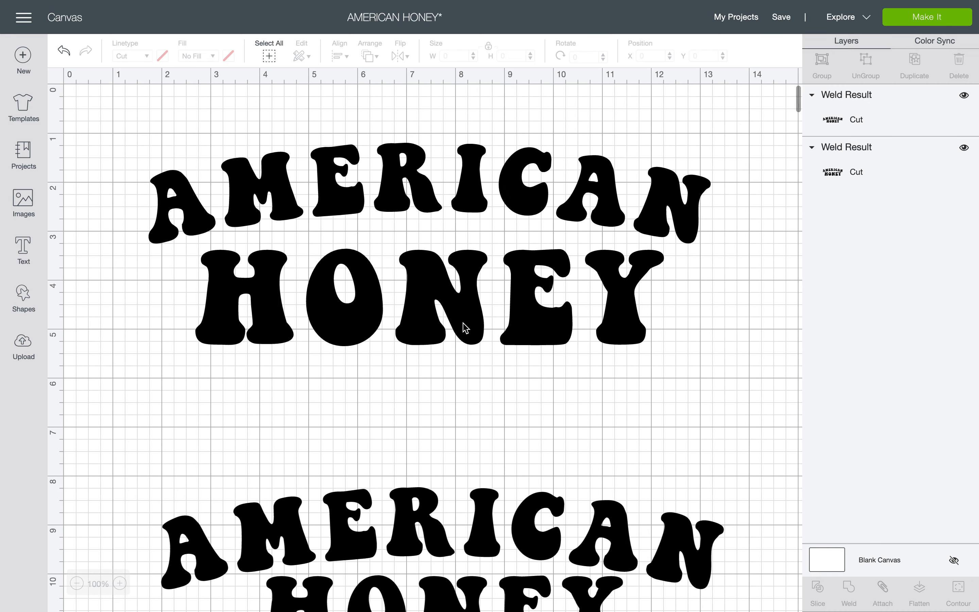
scroll(498, 248, "down", 1)
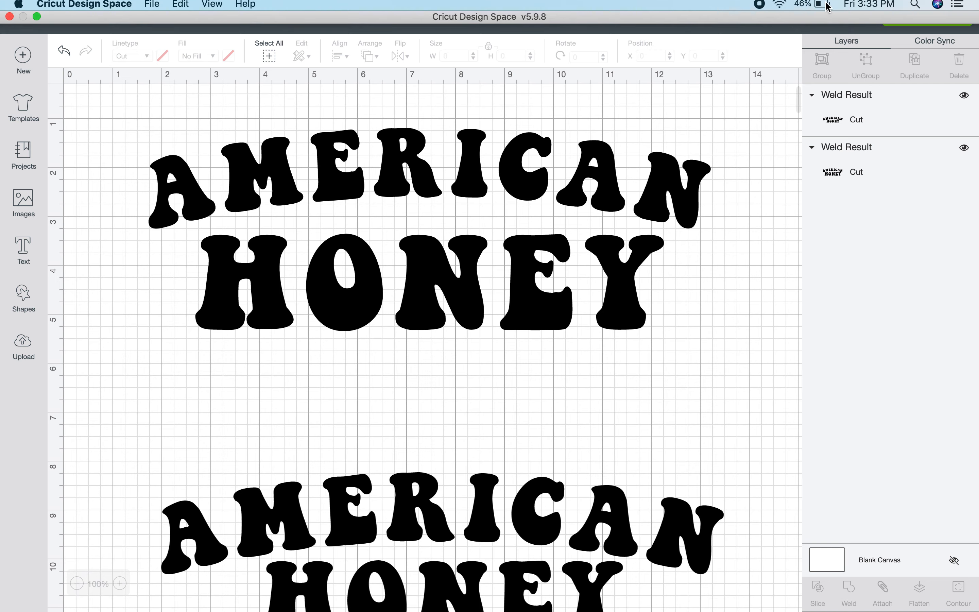
left_click(423, 533)
left_click(151, 462)
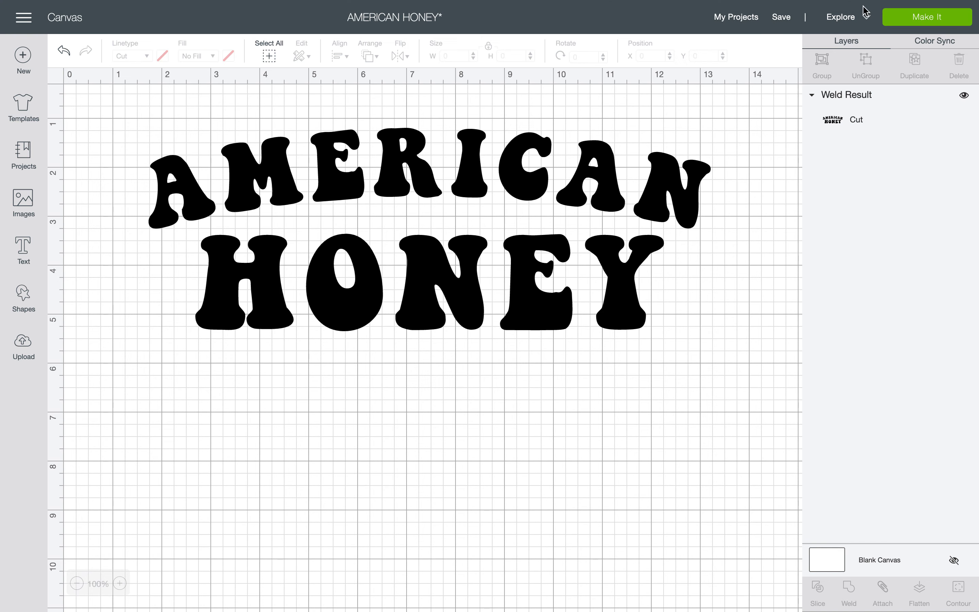
- Prepare the remaining AMERICAN HONEY design for cutting and turn on mirroring for its mat
left_click(935, 21)
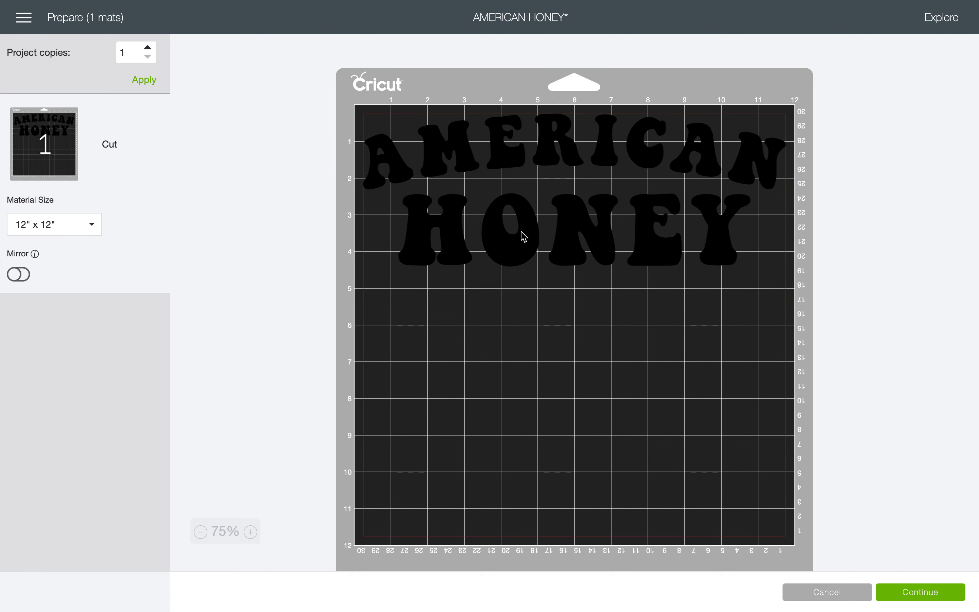
left_click(22, 274)
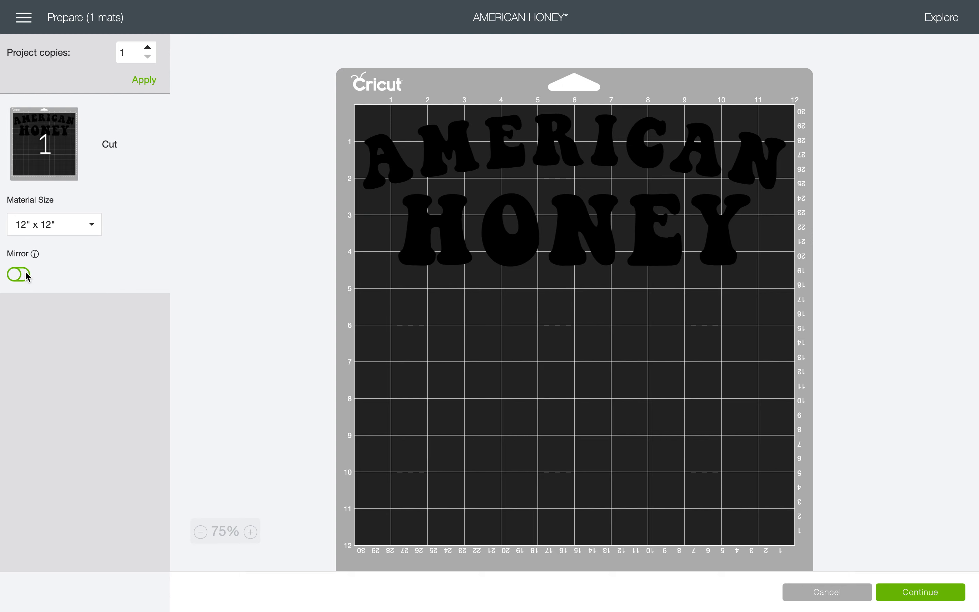